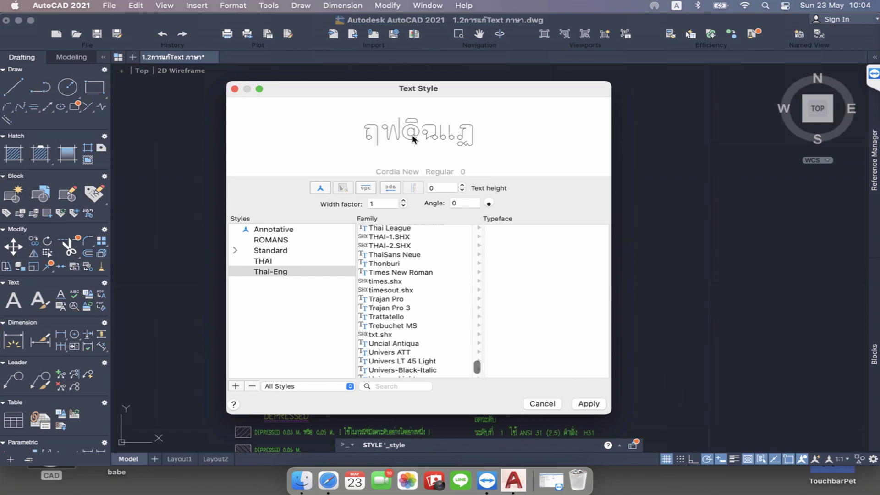
scroll(413, 139, up, 2)
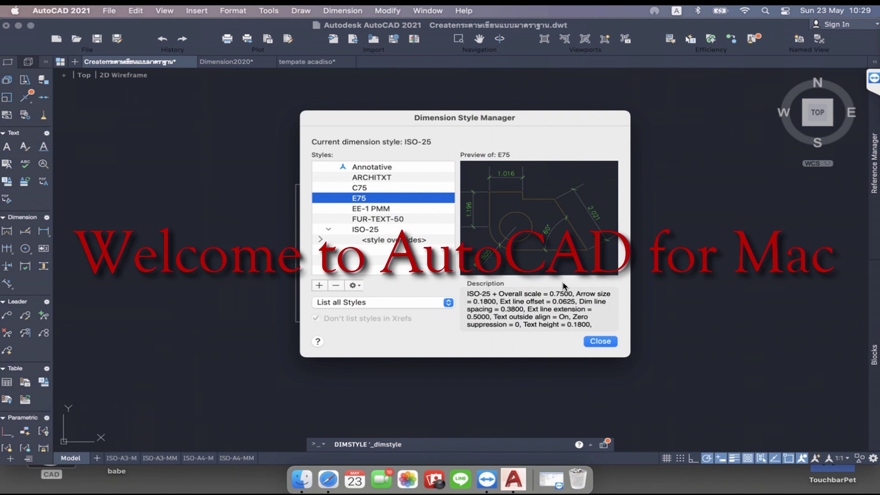
click(296, 330)
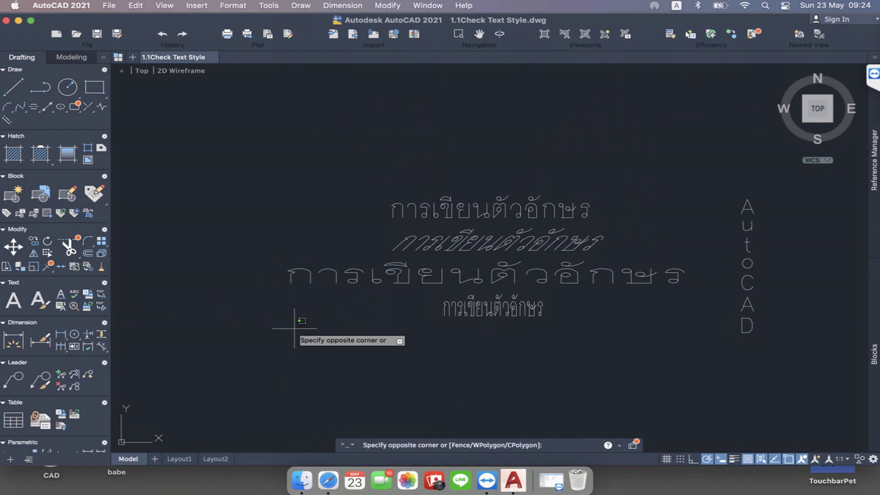
key(Escape)
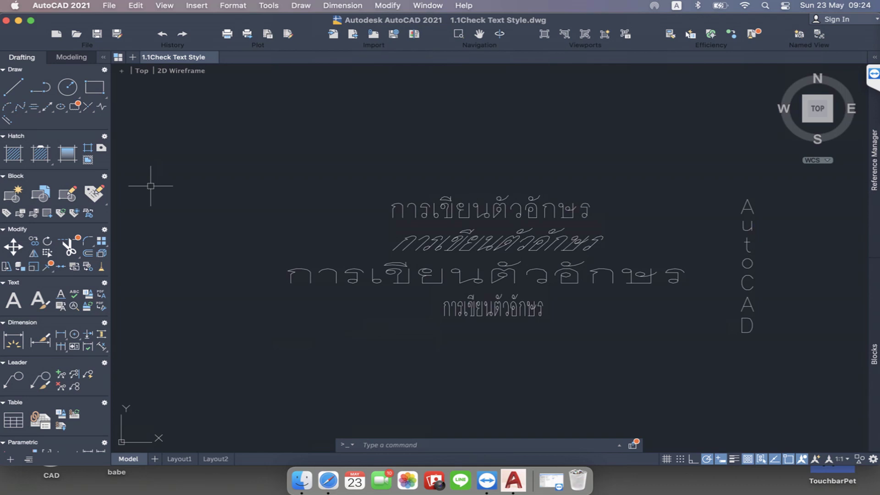
Open the File menu's list of file commands
click(110, 6)
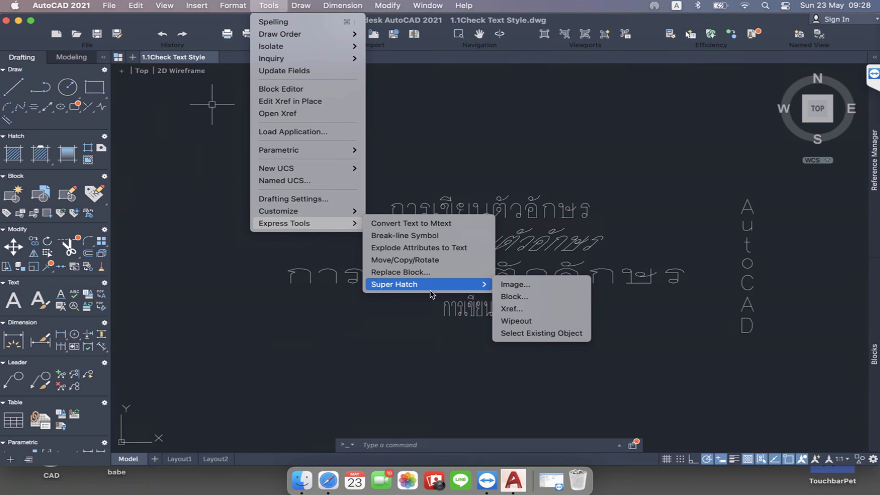
mouse_move(387, 5)
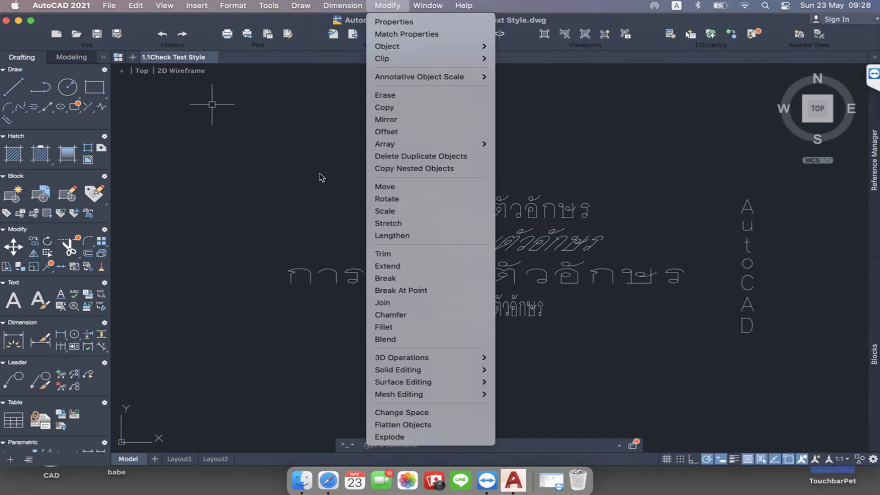
Dismiss the Modify menu's list of editing commands
click(303, 158)
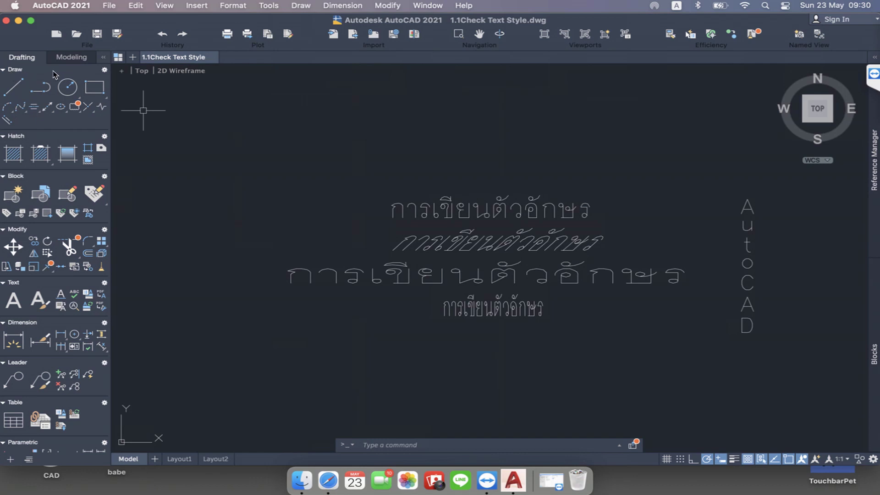
Browse the Draw menu and the Spline, Arc and Rectangle/Polygon flyout variants, then close them
click(301, 6)
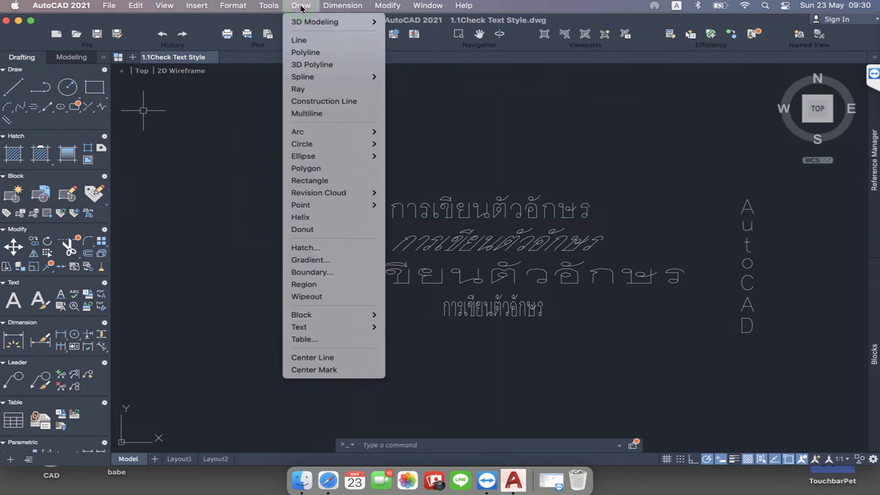
click(301, 6)
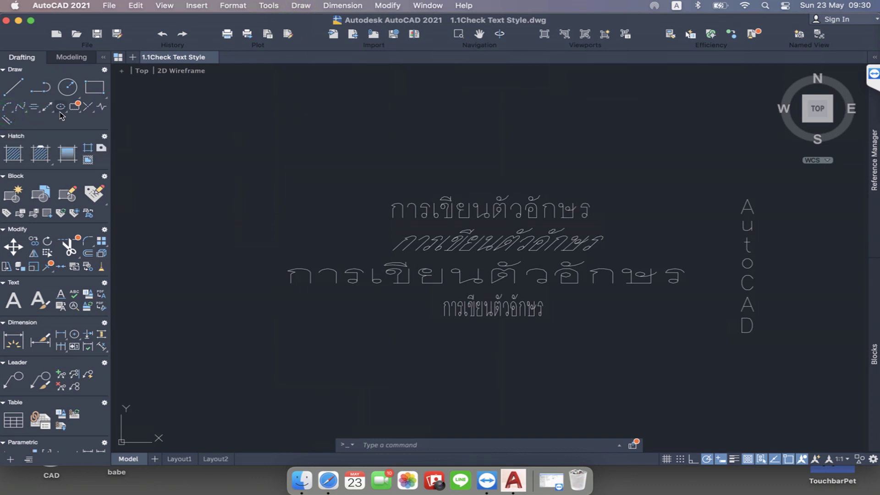
click(27, 113)
click(15, 114)
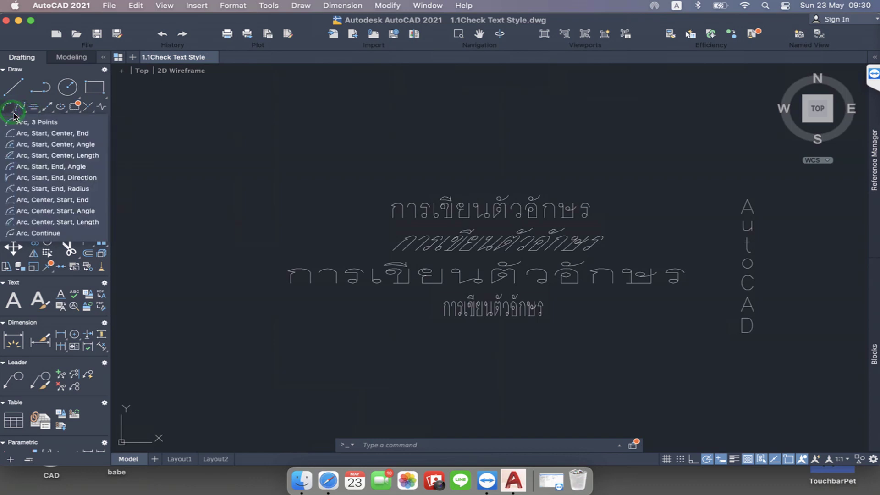
click(54, 116)
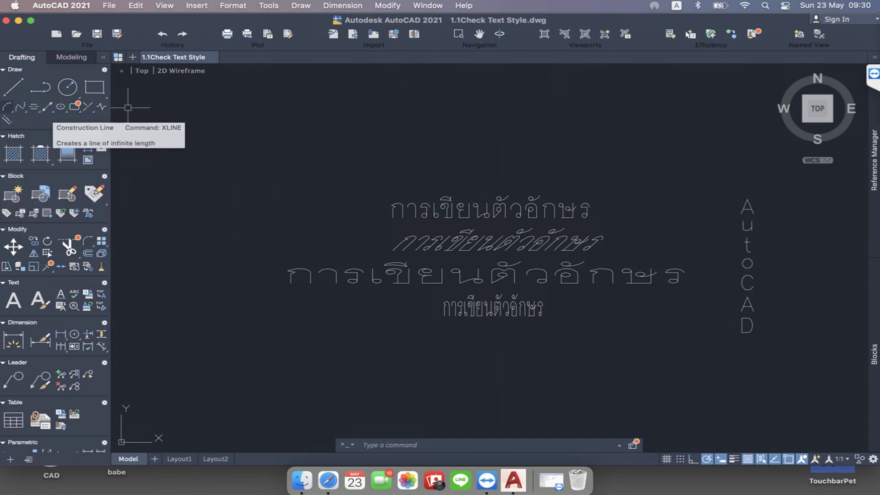
click(106, 99)
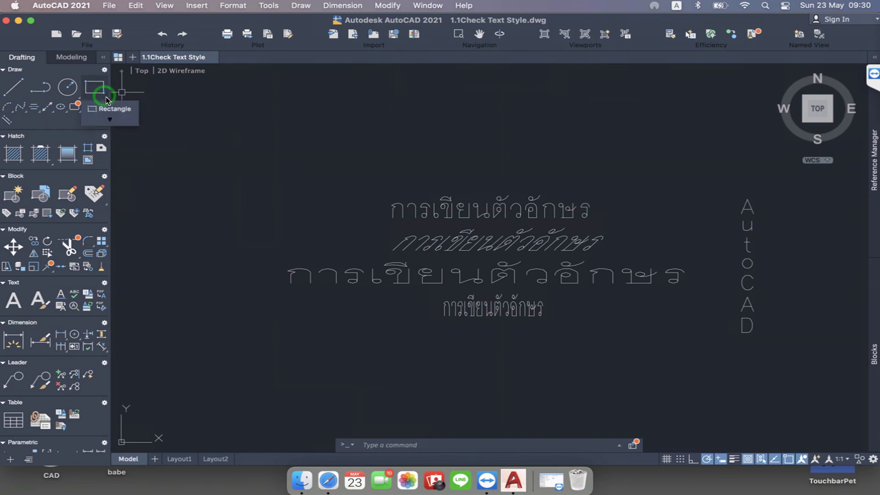
click(207, 123)
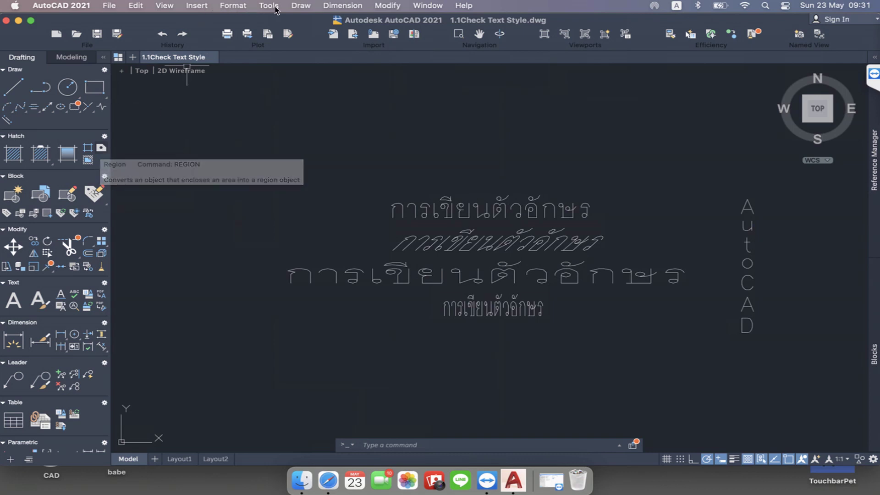
click(269, 6)
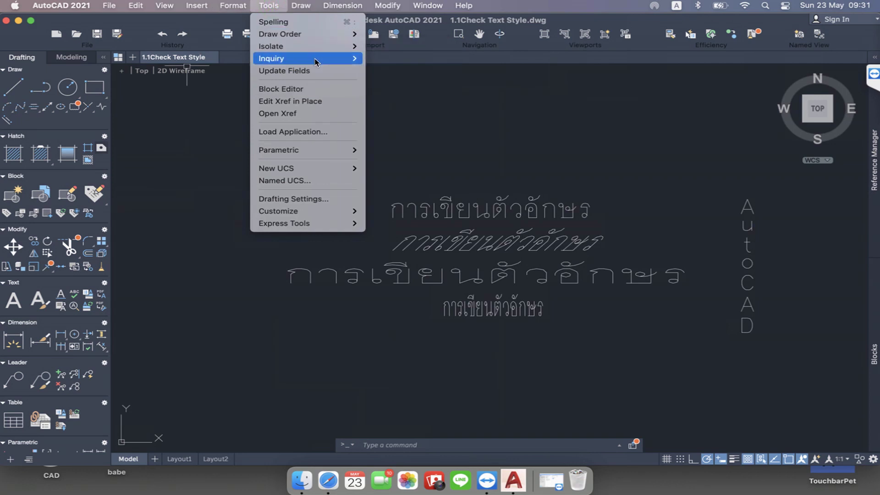
mouse_move(306, 58)
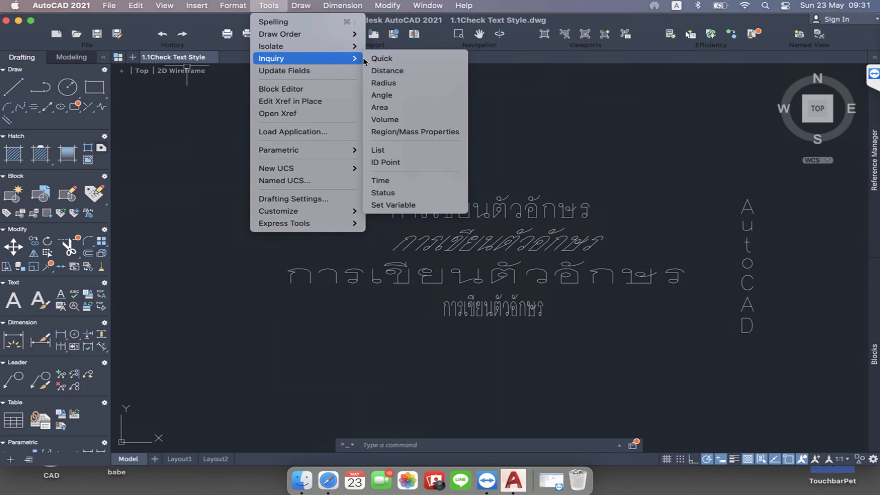
click(564, 102)
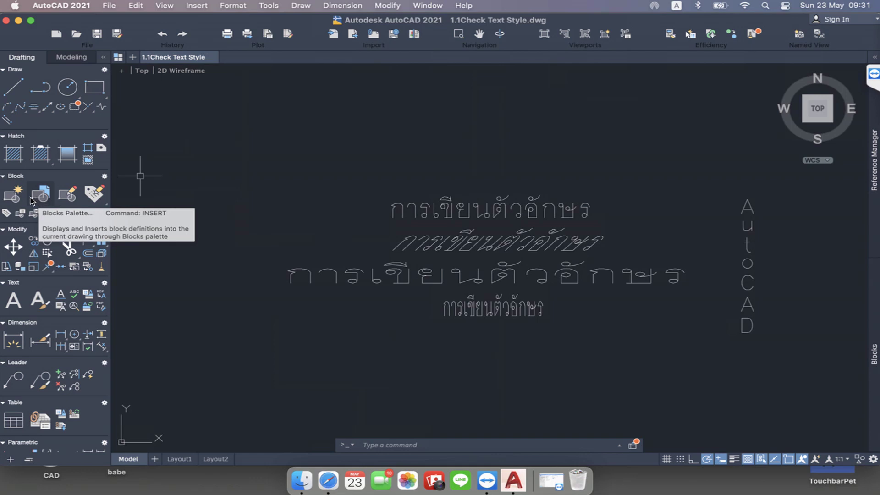
click(11, 201)
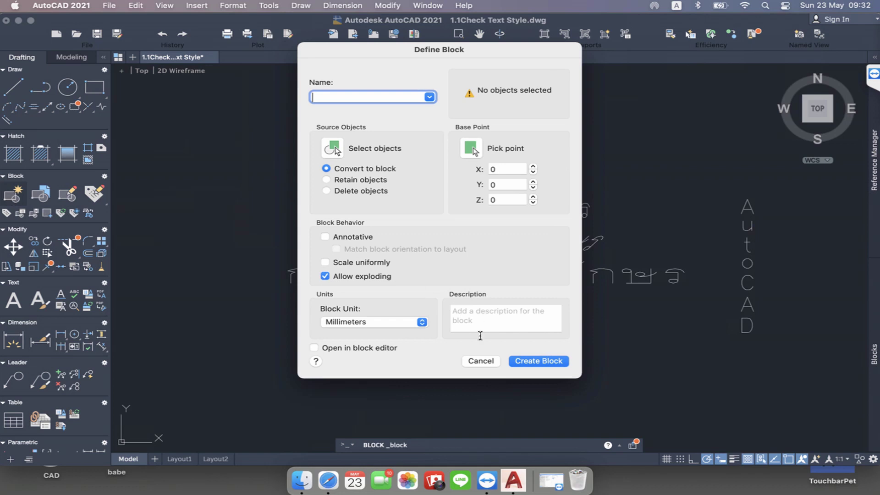
click(480, 361)
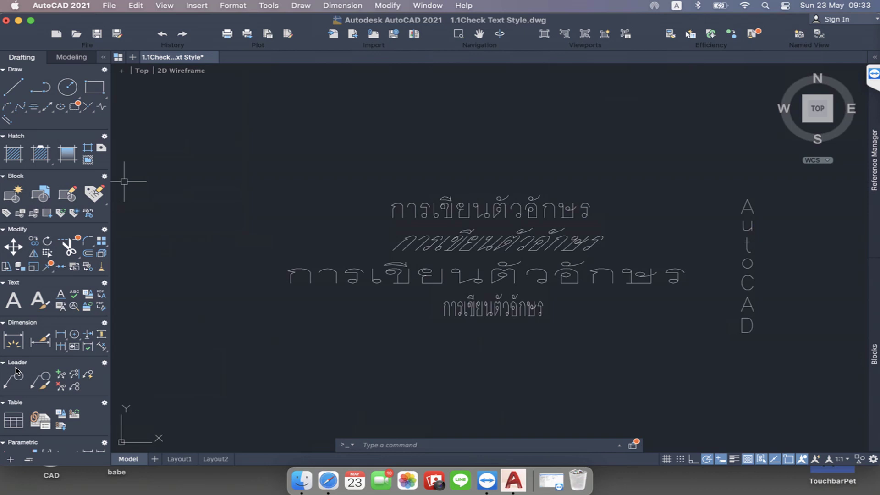
click(3, 442)
scroll(55, 381, down, 2)
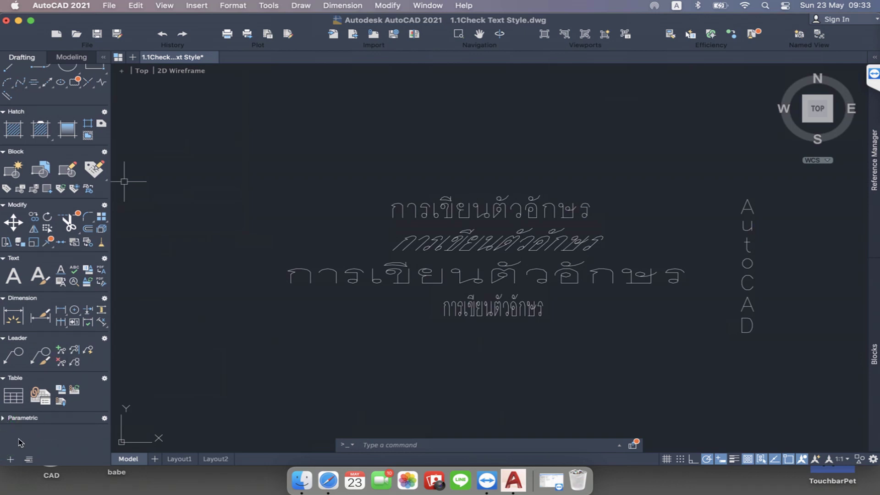
click(3, 418)
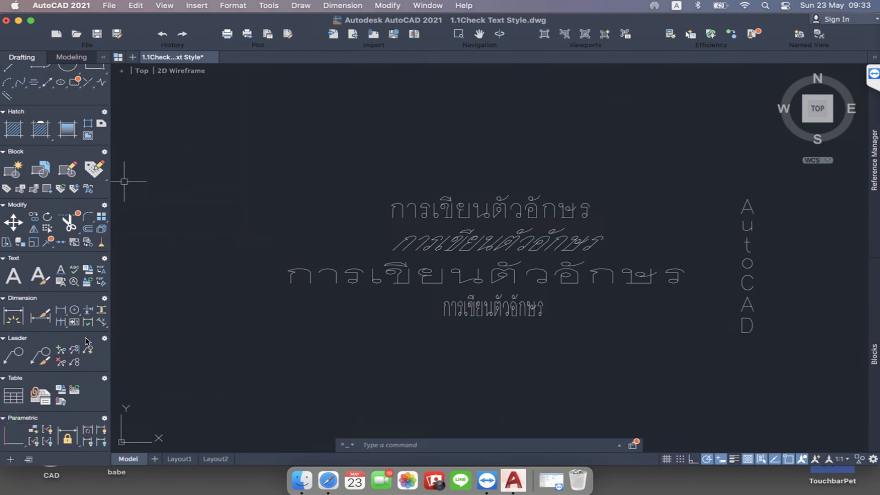
scroll(87, 341, down, 2)
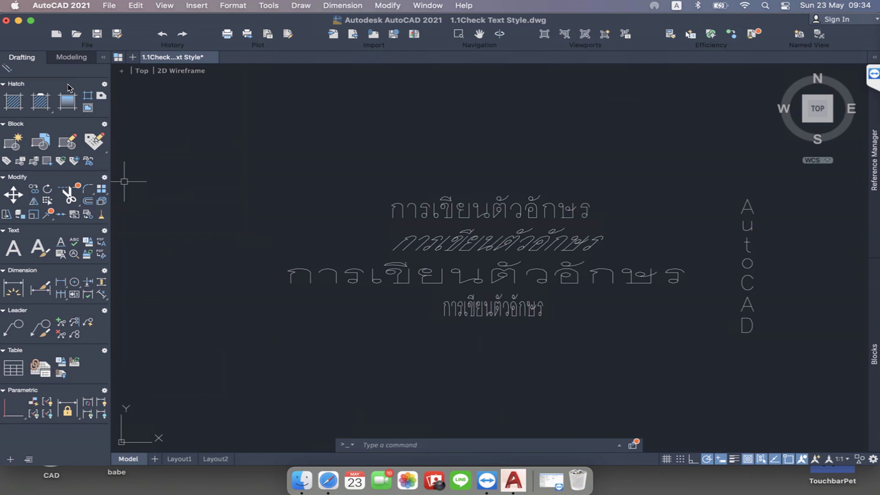
click(876, 155)
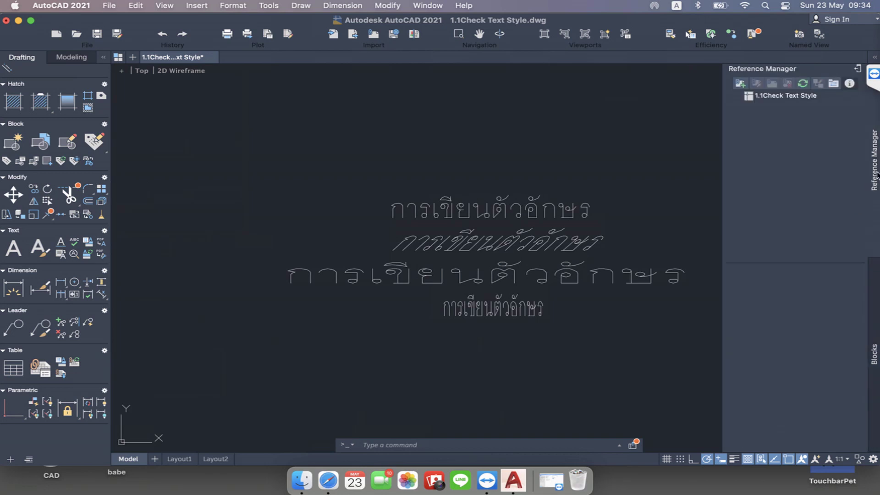
click(697, 177)
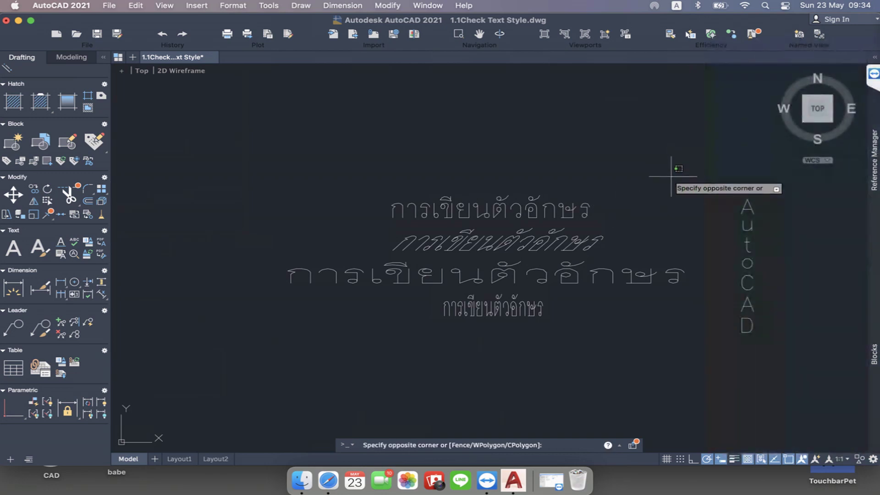
click(732, 181)
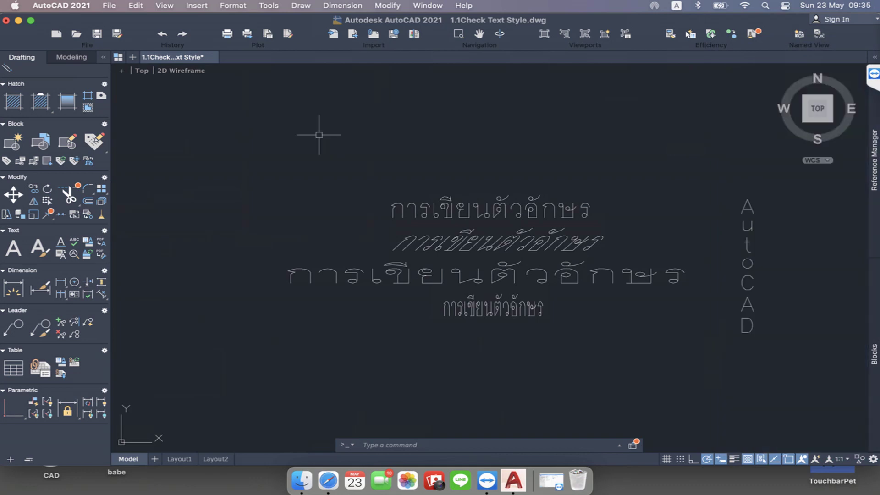
Toggle the tool palette between Modeling and Drafting, leaving Drafting shown at full width
click(66, 58)
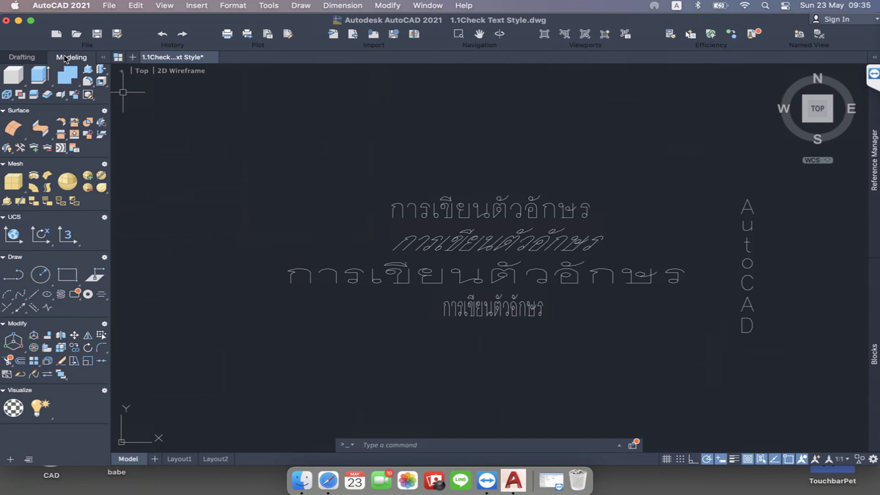
click(14, 59)
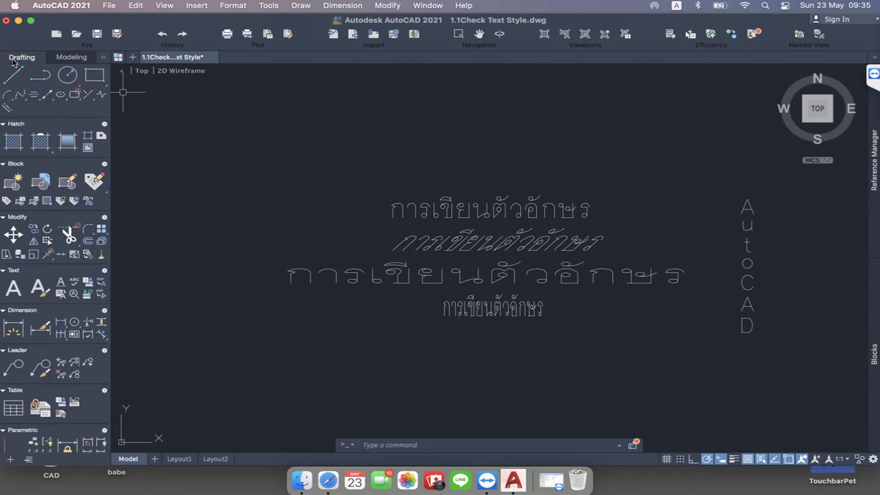
click(64, 58)
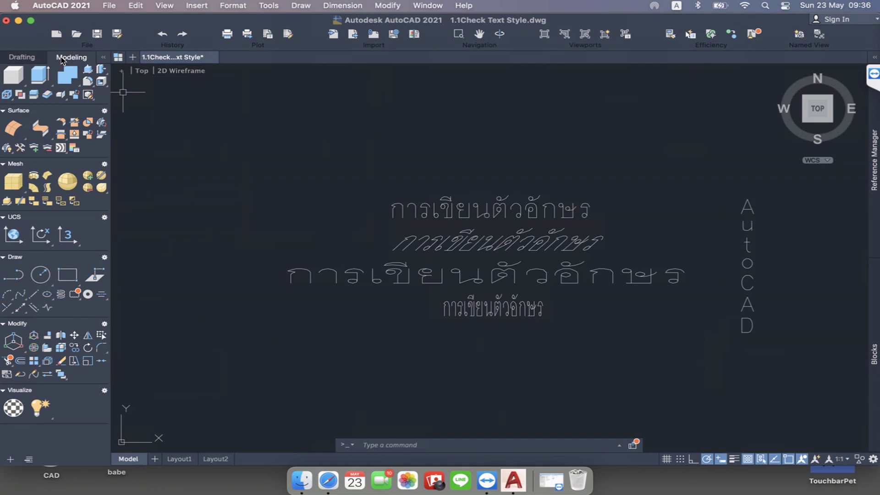
click(103, 58)
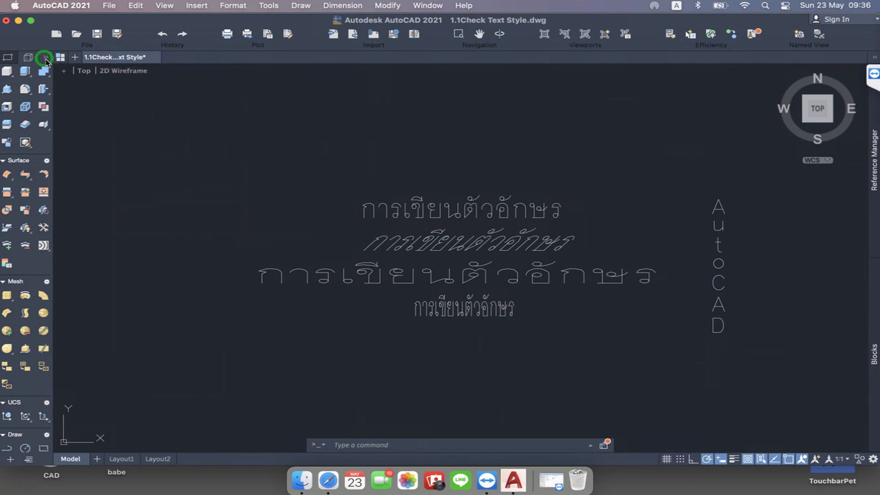
click(45, 57)
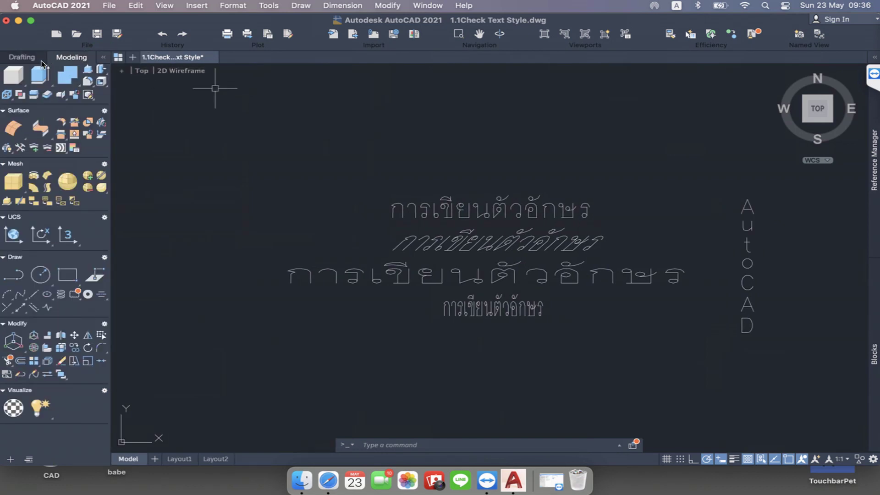
click(22, 57)
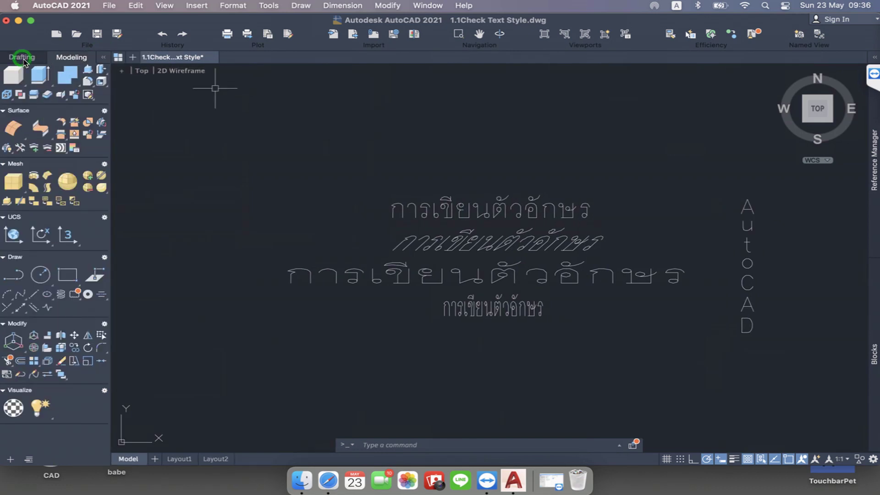
click(104, 58)
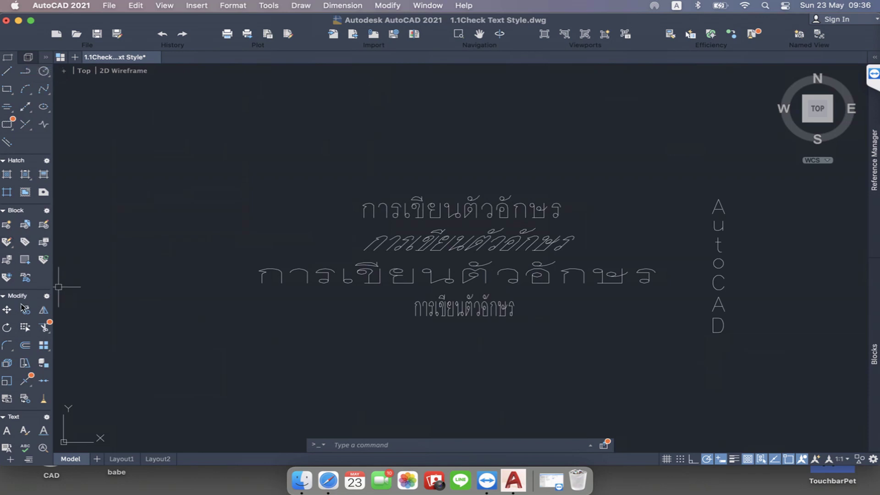
click(46, 57)
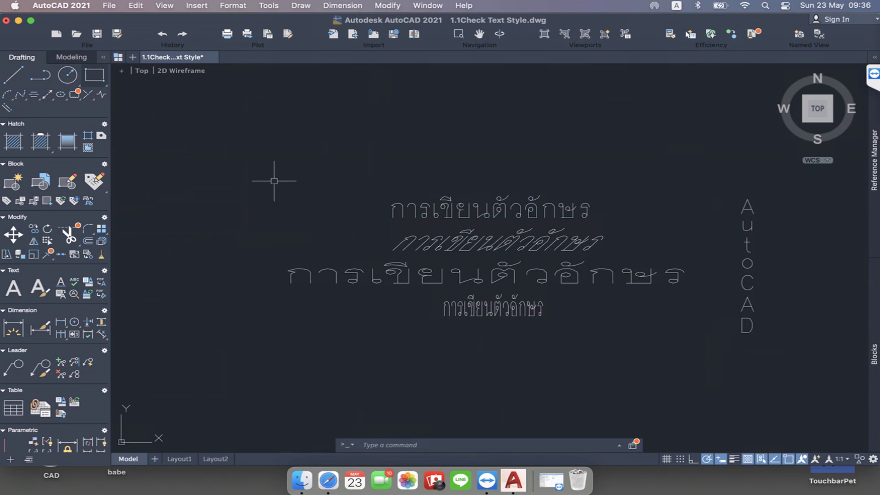
Open 1.2การแก้Text ภาษา.dwg, briefly previewing 1.1Check Text Style.dwg in the file dialog
click(76, 33)
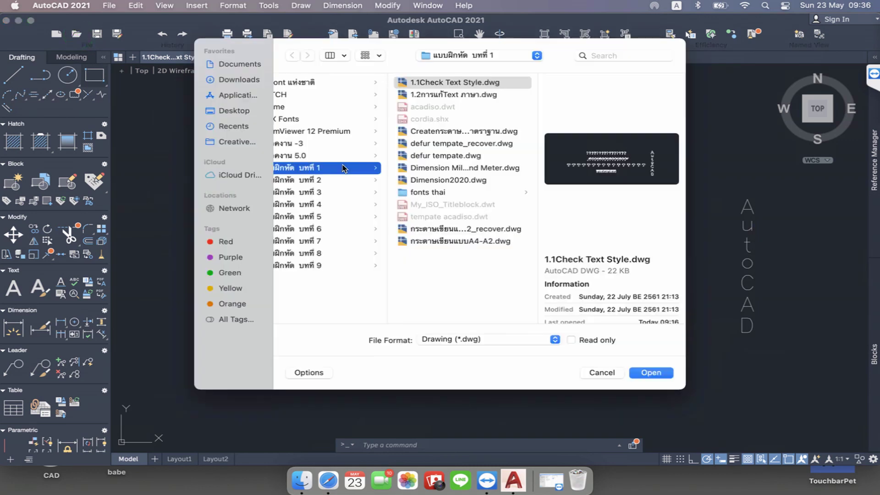
click(433, 96)
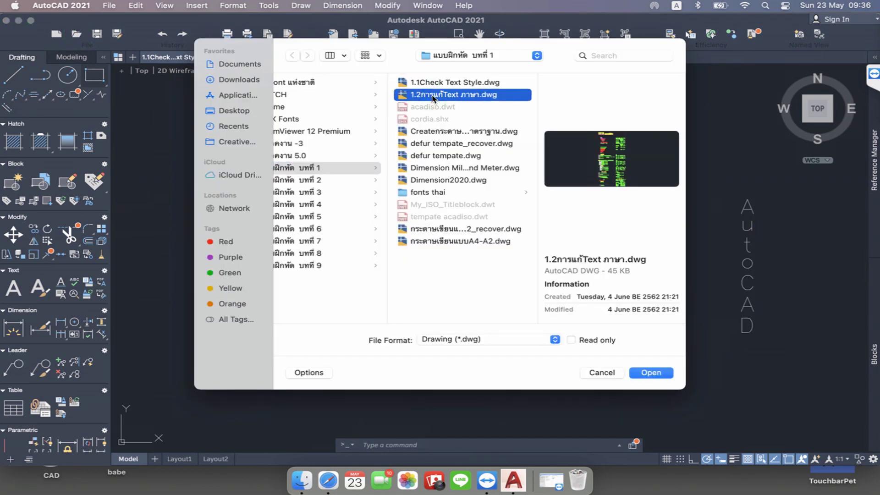
click(434, 83)
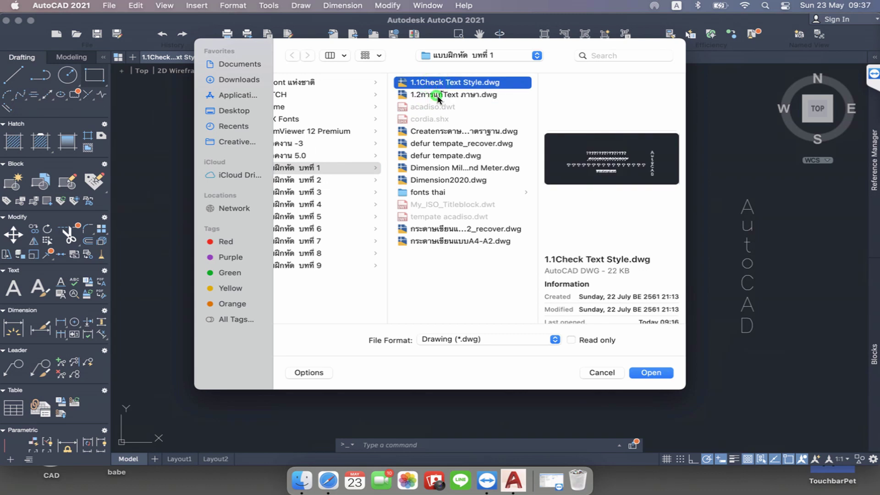
click(438, 96)
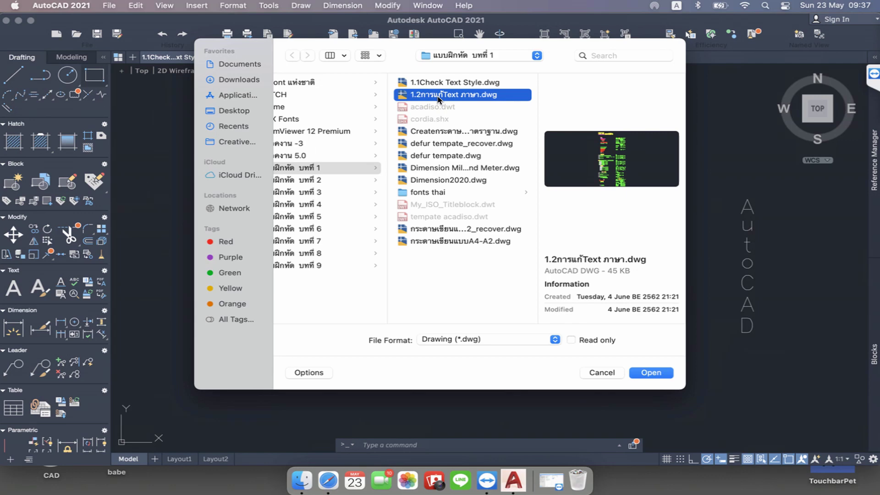
click(649, 372)
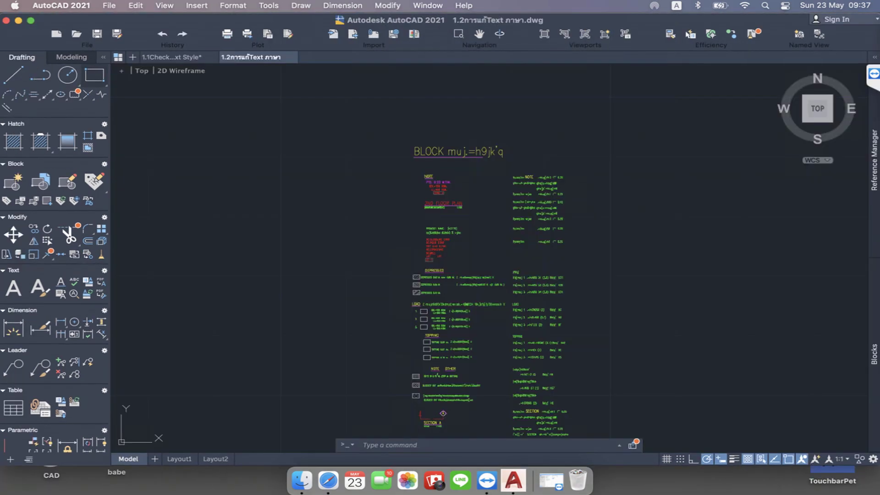
Zoom and pan to the BLOCK title and NOTE text showing garbled labels like 'BLOCK muj.=h9jk'q'
scroll(534, 165, up, 10)
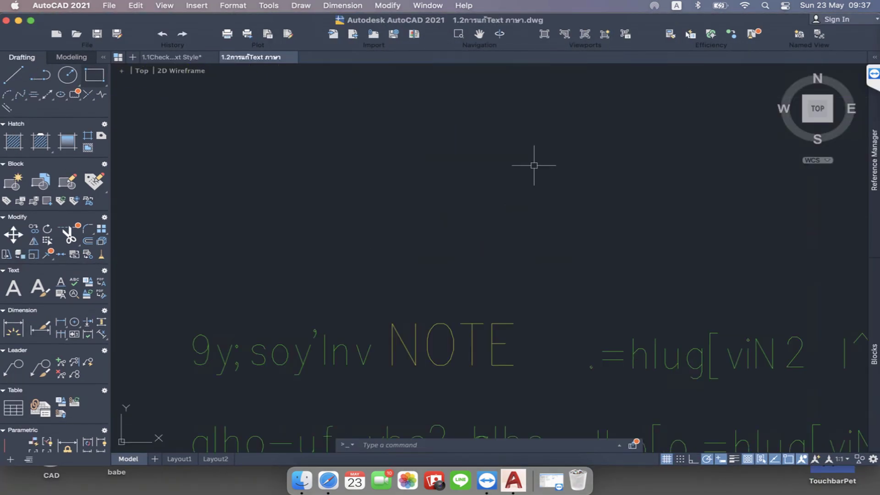
scroll(533, 164, down, 5)
scroll(520, 181, down, 3)
mouse_move(514, 255)
middle_down()
mouse_move(569, 266)
mouse_move(647, 329)
middle_up()
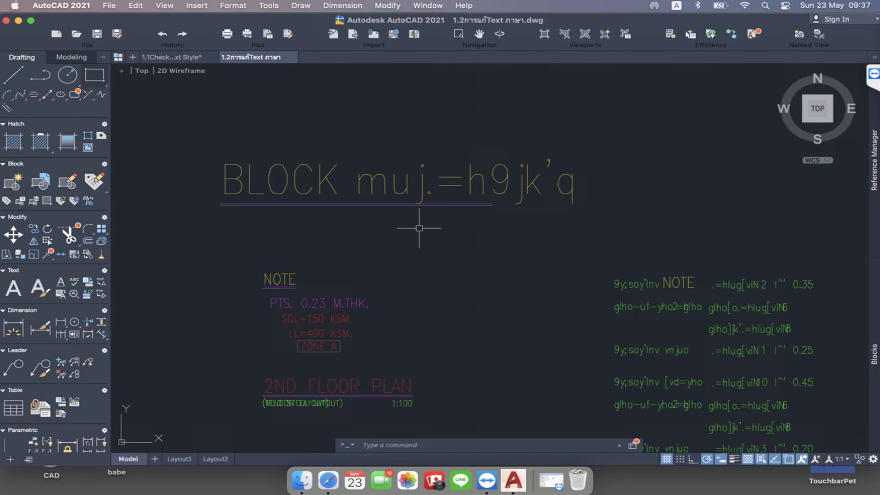
Open Format > Text Style, showing the Standard style using Arial Regular
click(231, 6)
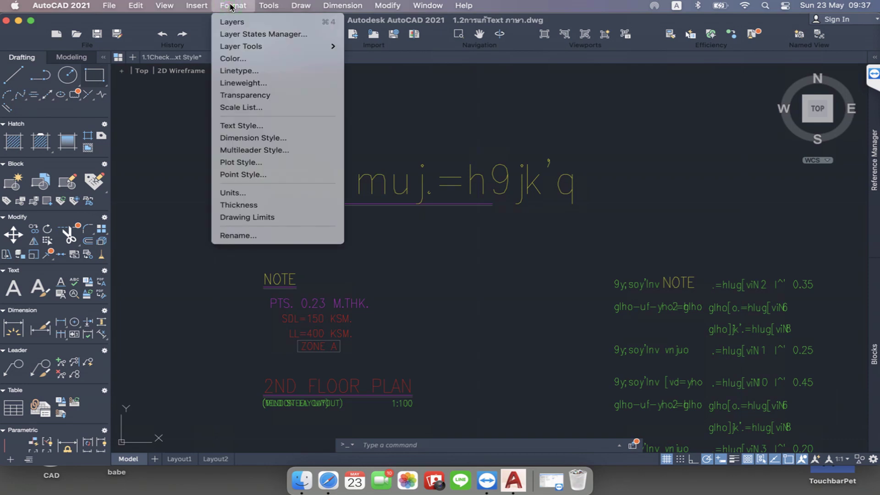
click(247, 129)
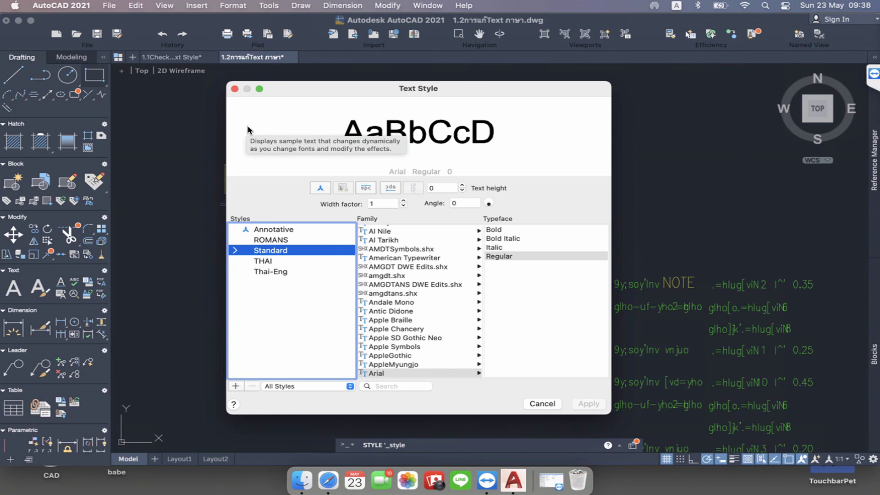
click(282, 232)
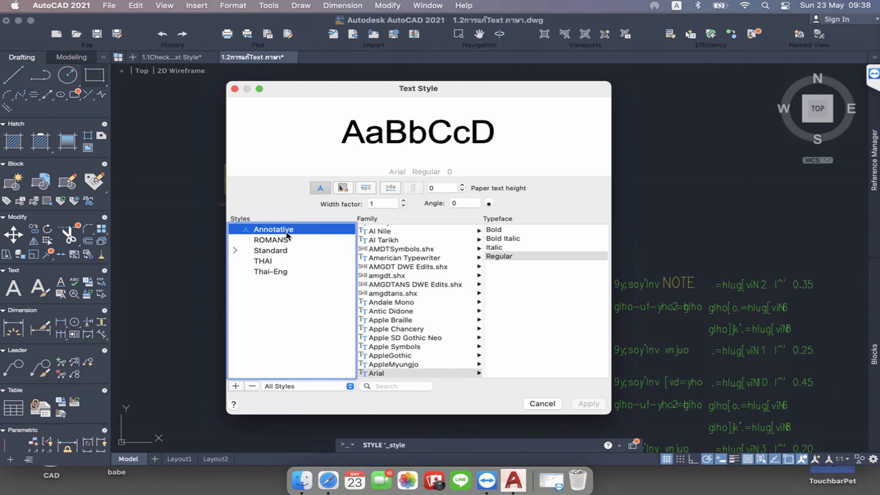
click(277, 240)
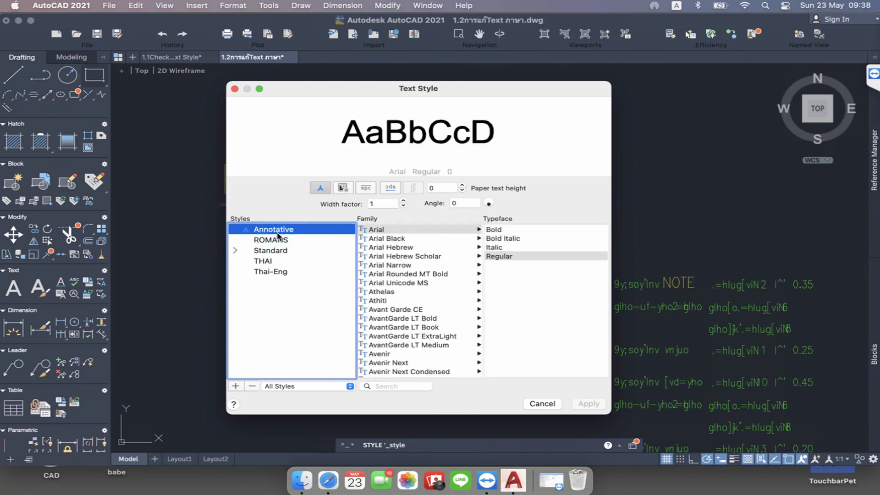
click(279, 241)
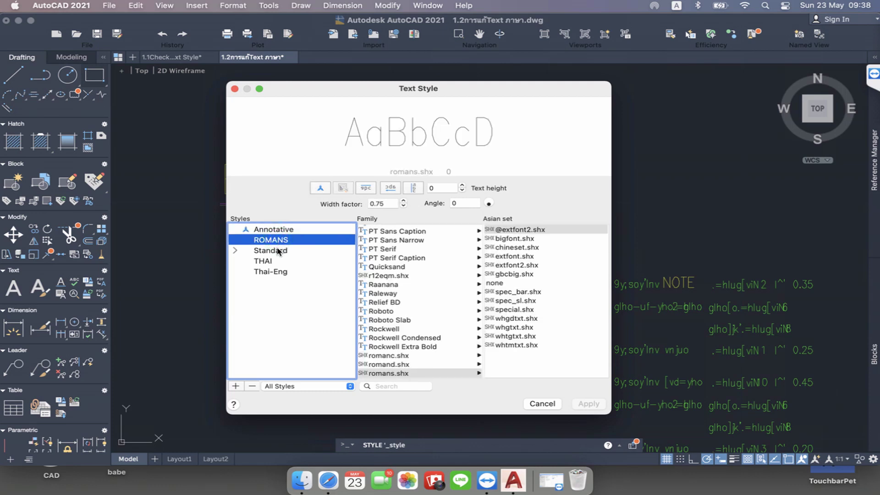
click(276, 251)
click(269, 230)
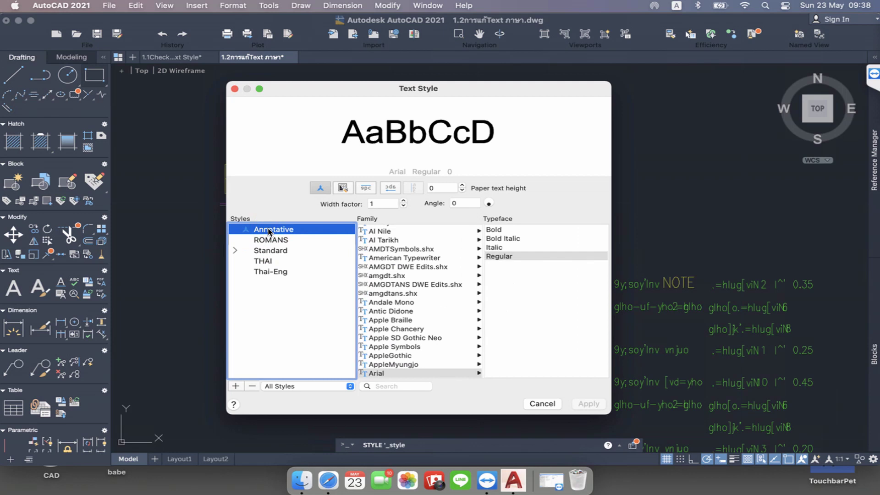
click(271, 242)
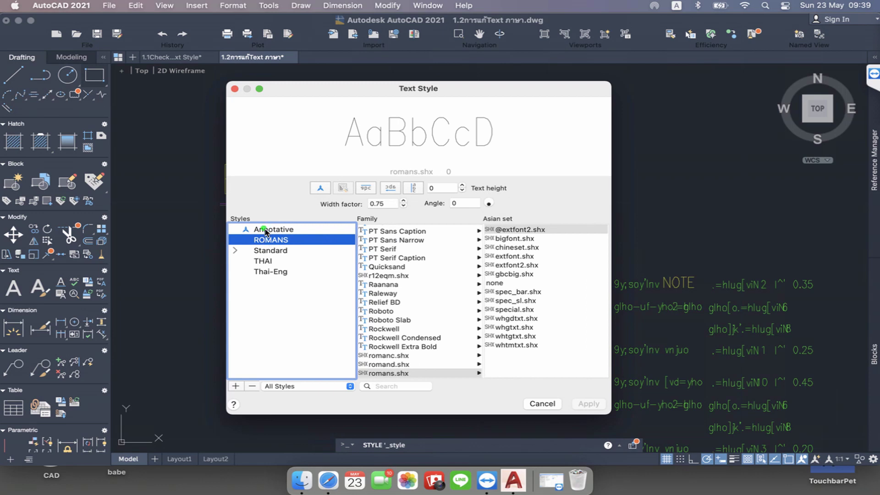
click(267, 229)
click(266, 241)
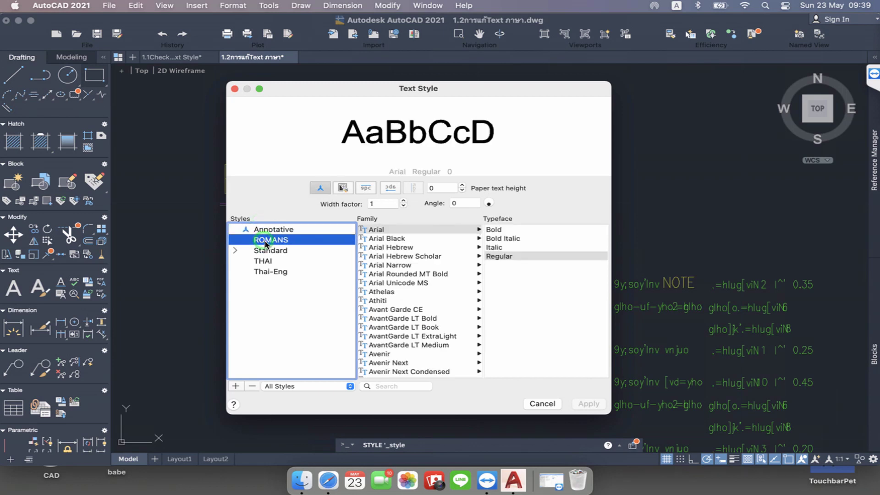
click(267, 253)
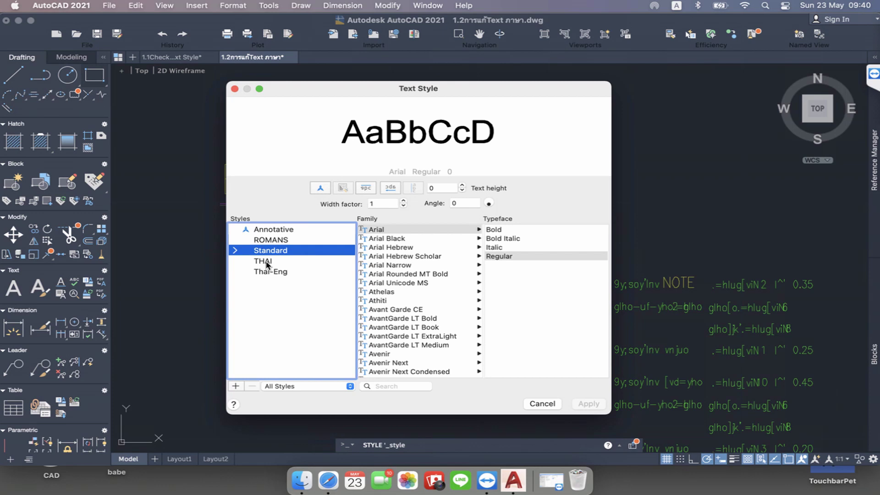
click(266, 263)
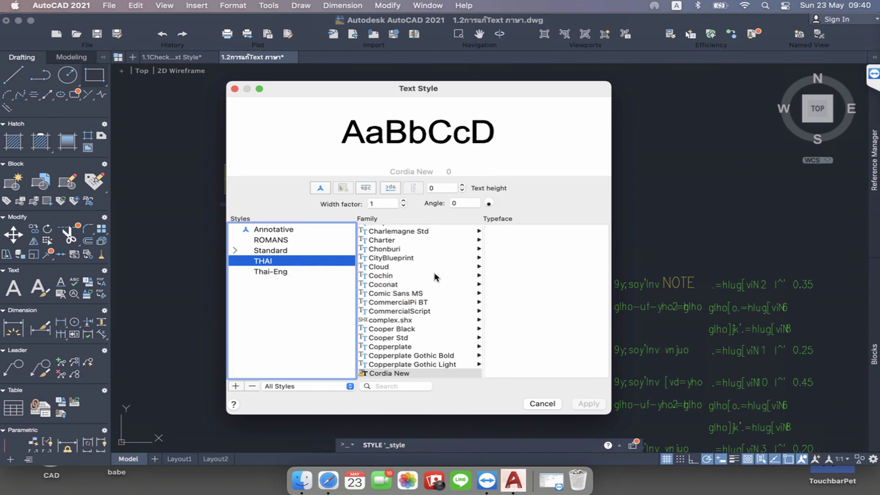
click(262, 273)
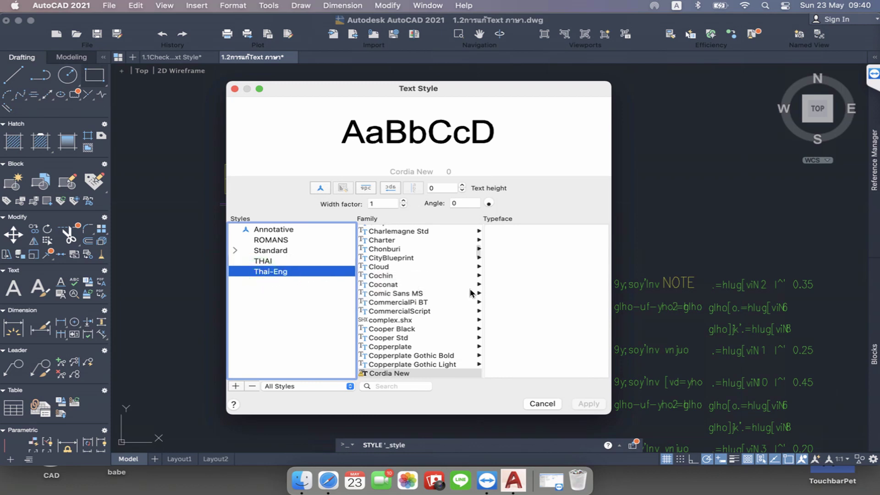
click(268, 264)
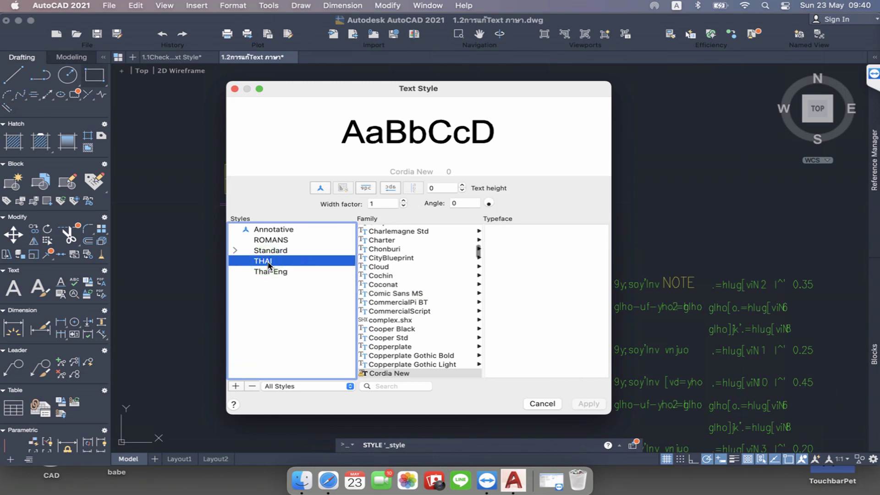
click(271, 251)
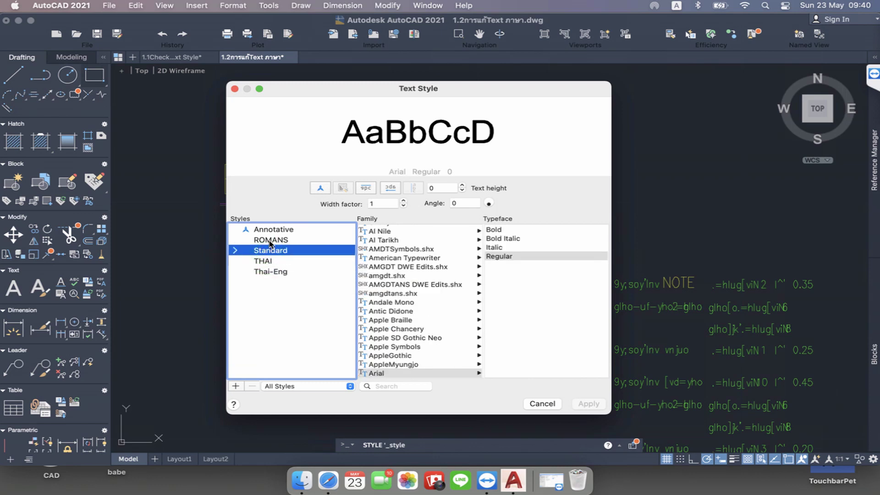
click(271, 241)
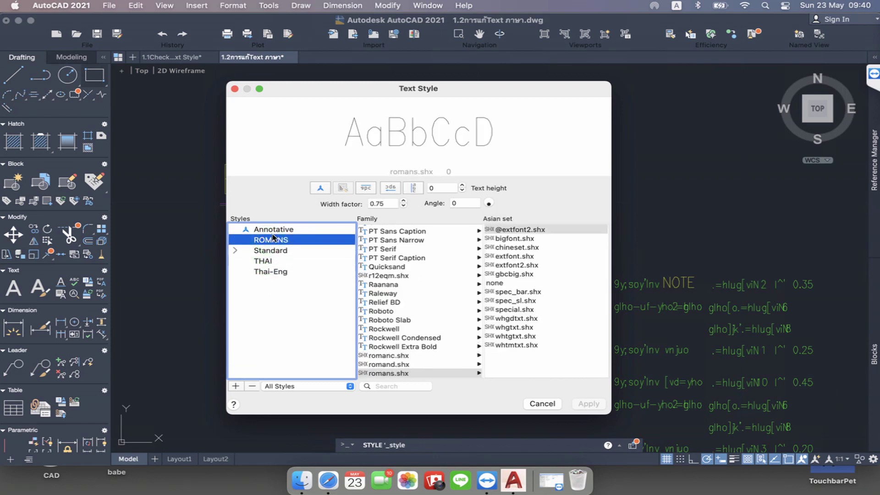
click(275, 231)
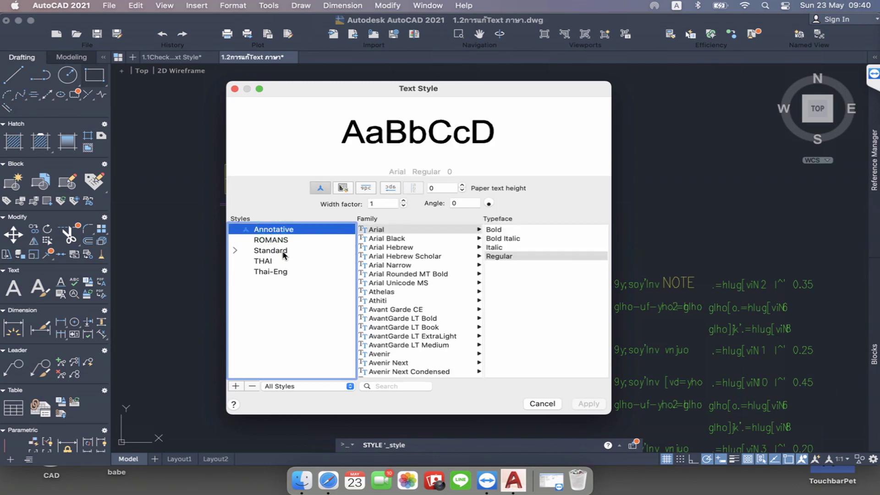
click(274, 240)
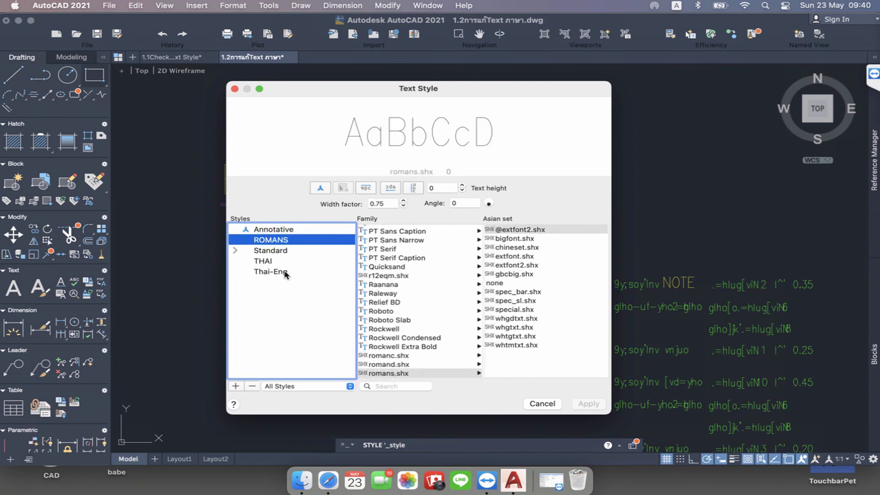
click(271, 251)
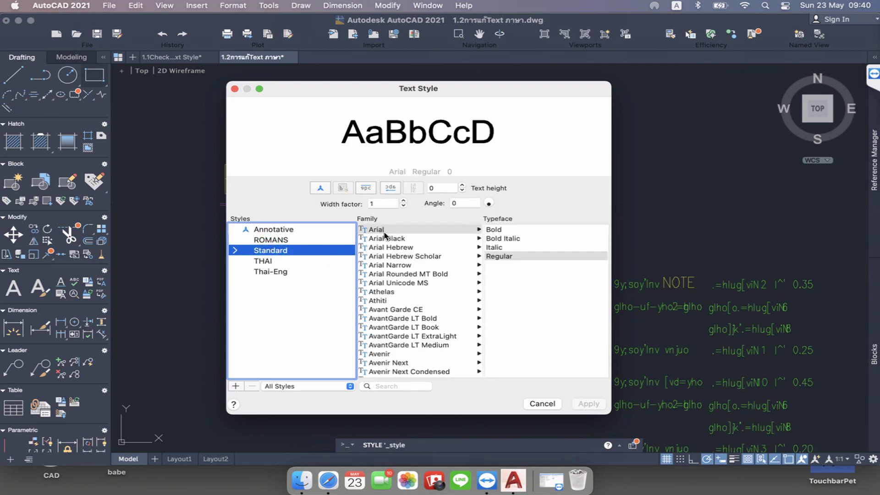
click(265, 262)
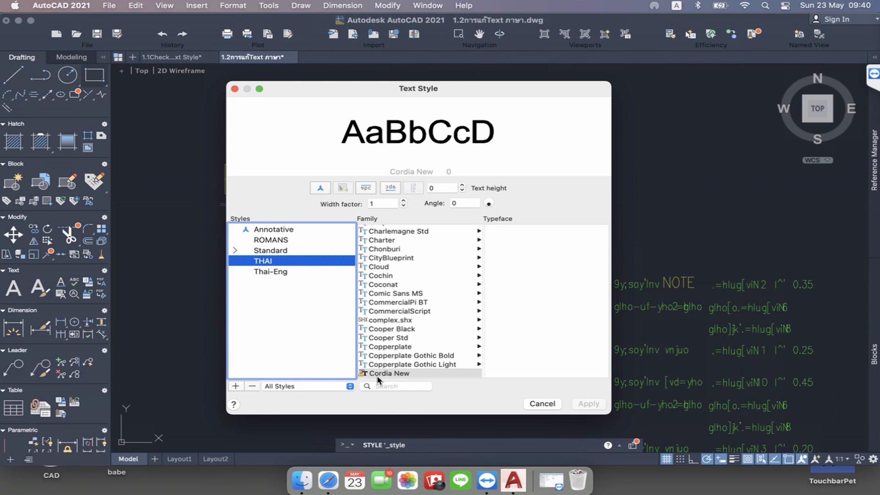
click(280, 273)
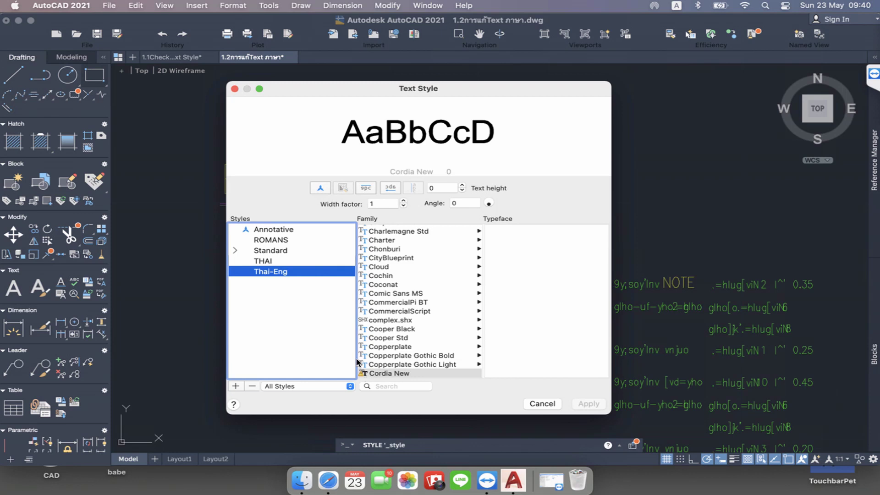
click(264, 261)
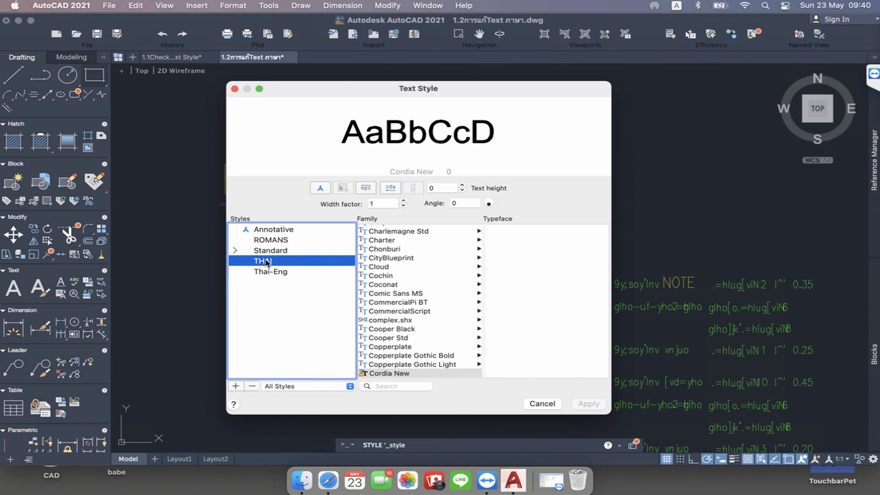
Scroll through the Font Family list to locate the TH Sarabun fonts
scroll(429, 277, up, 10)
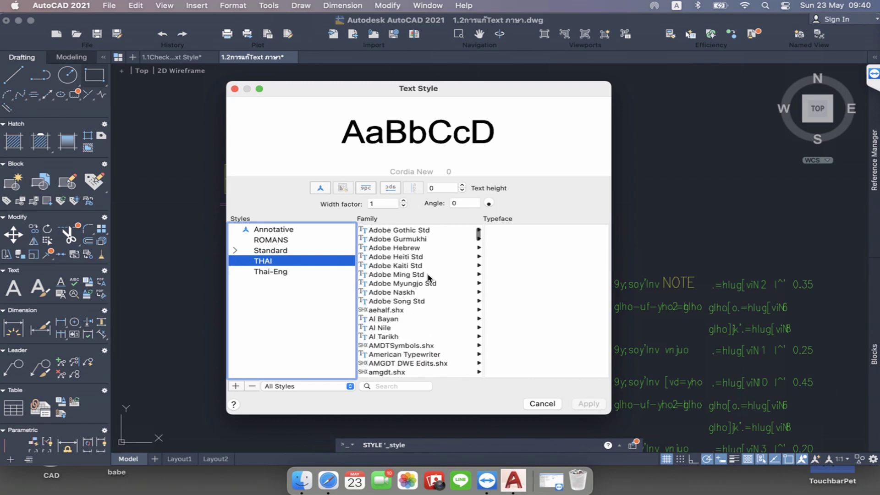
scroll(428, 278, down, 10)
scroll(419, 280, down, 10)
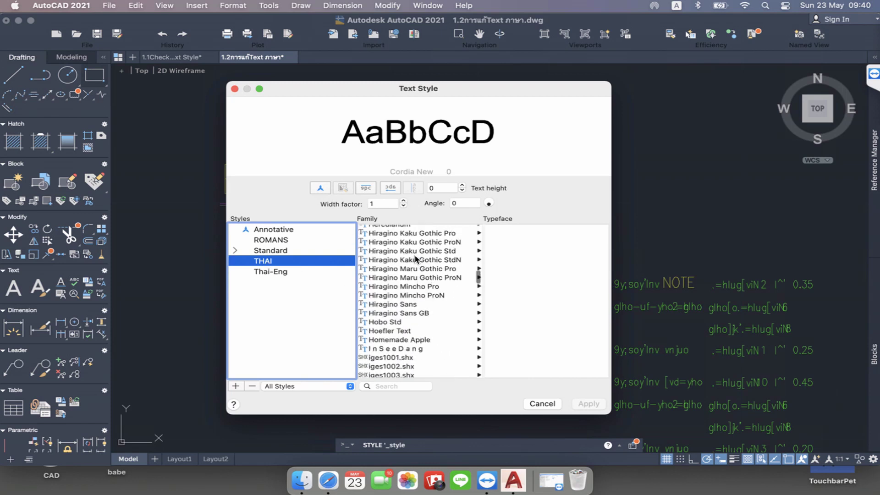
scroll(415, 259, down, 5)
scroll(415, 258, down, 5)
scroll(416, 259, down, 5)
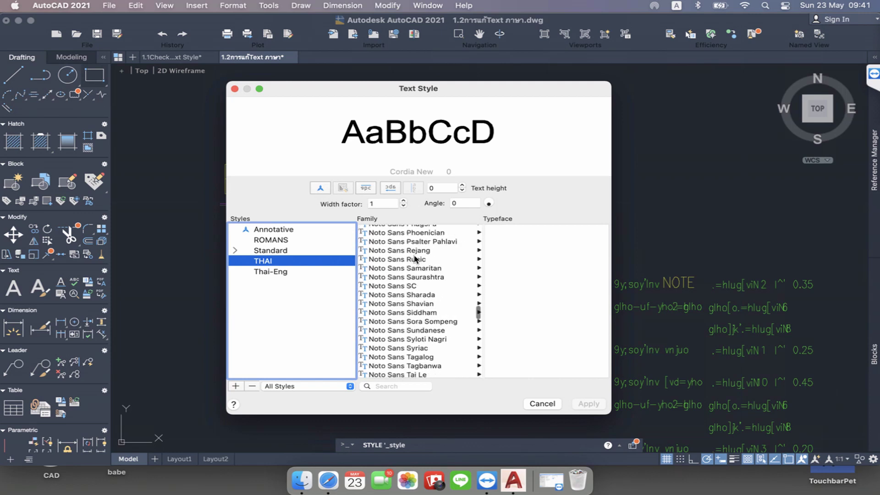
scroll(416, 259, down, 5)
scroll(416, 259, down, 5)
scroll(415, 258, down, 5)
scroll(415, 259, down, 5)
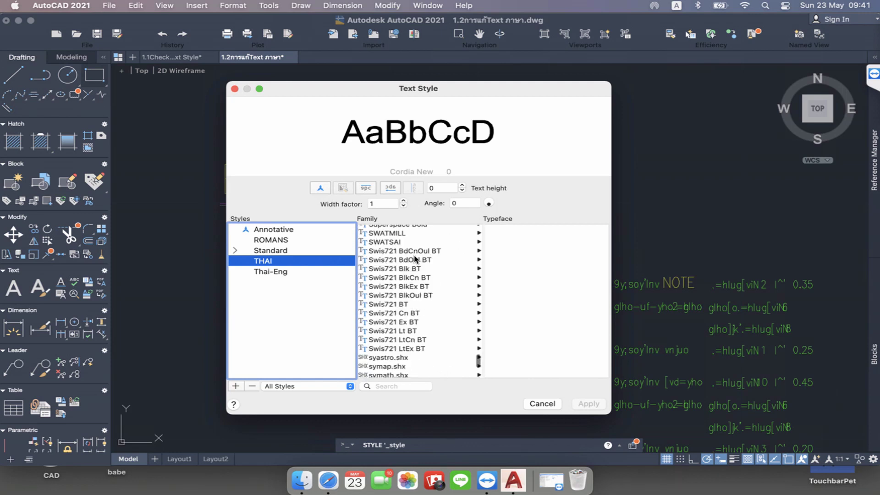
scroll(416, 258, down, 5)
scroll(415, 258, up, 5)
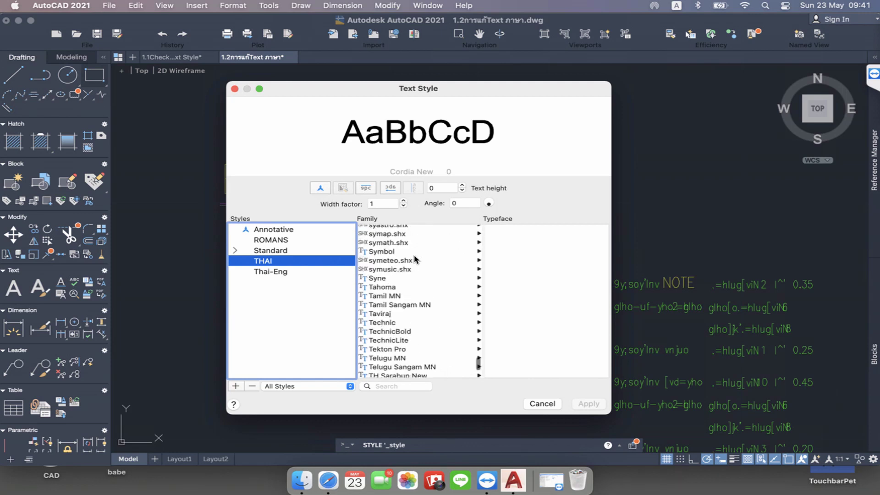
scroll(415, 258, up, 3)
scroll(415, 258, down, 5)
scroll(385, 323, up, 5)
scroll(386, 324, up, 3)
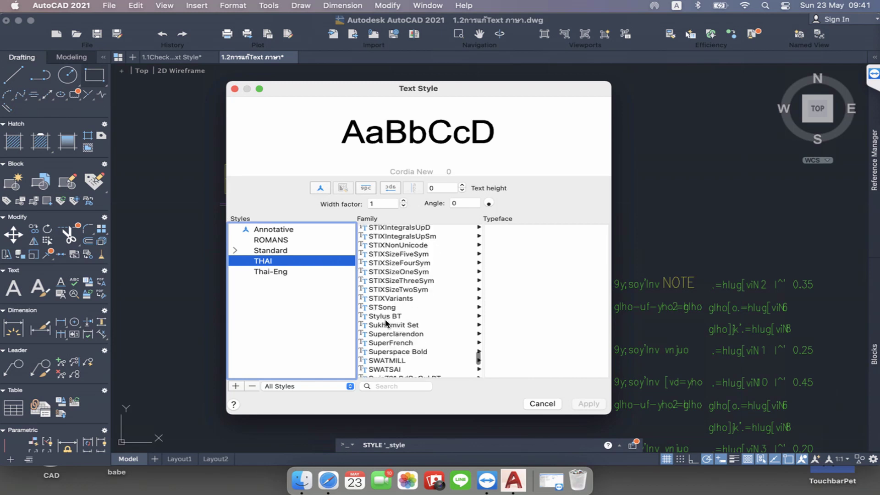
scroll(386, 323, down, 10)
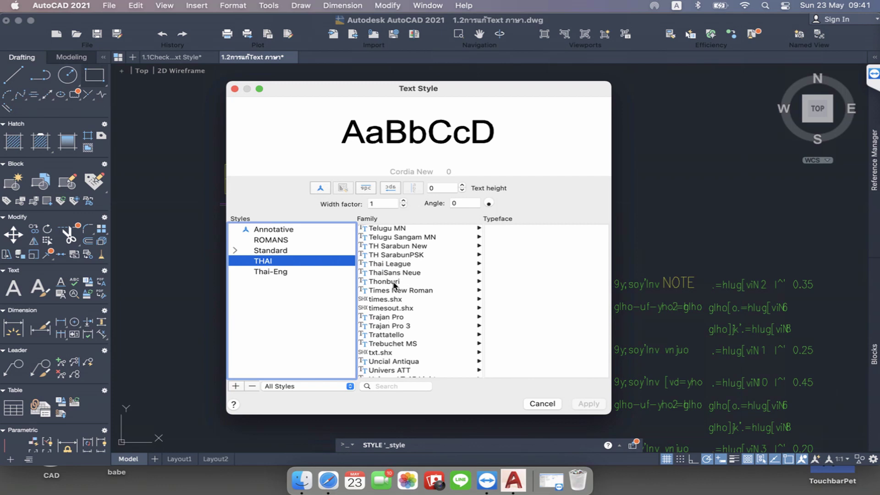
Preview TH SarabunPSK, TH Sarabun New, then Telugu Sangam MN for the THAI style
click(397, 255)
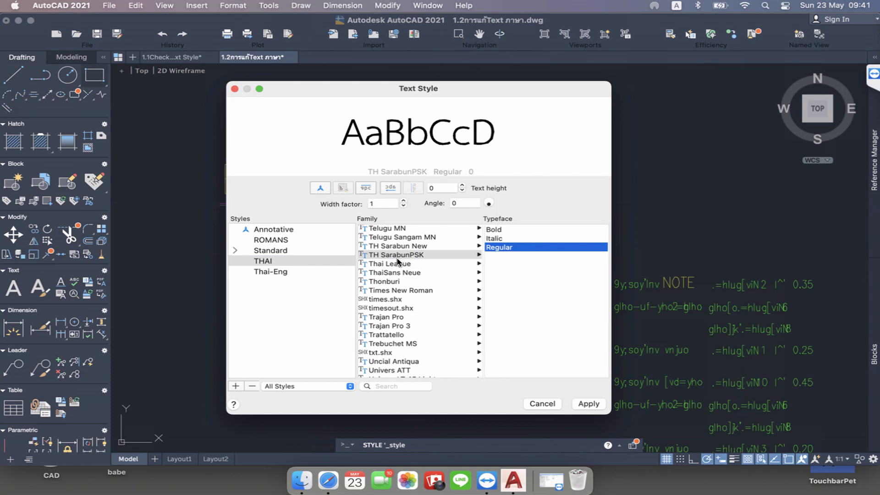
click(395, 247)
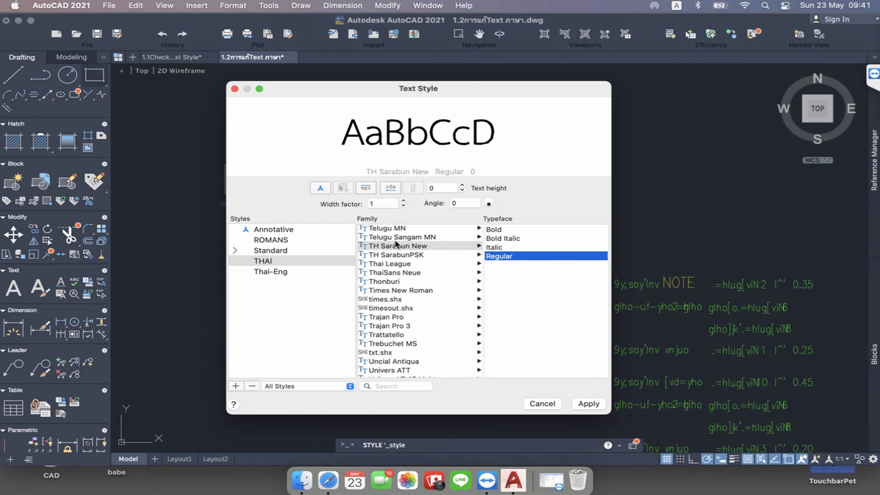
click(395, 237)
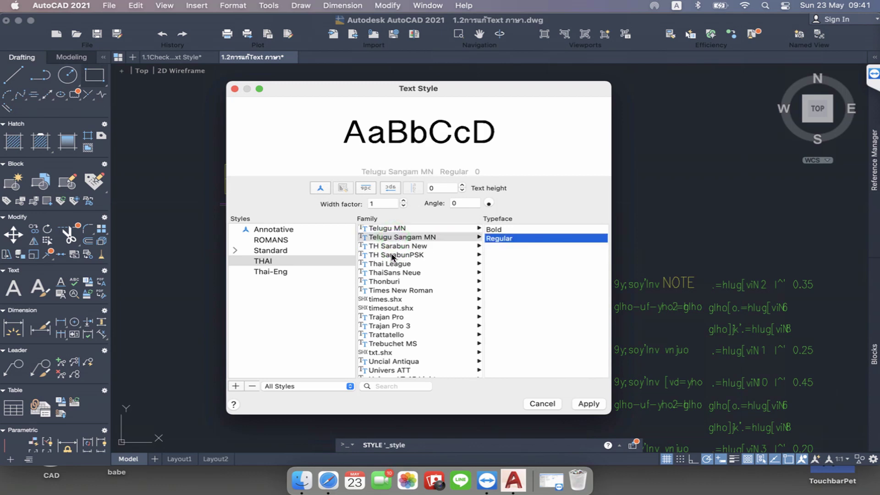
scroll(392, 257, up, 5)
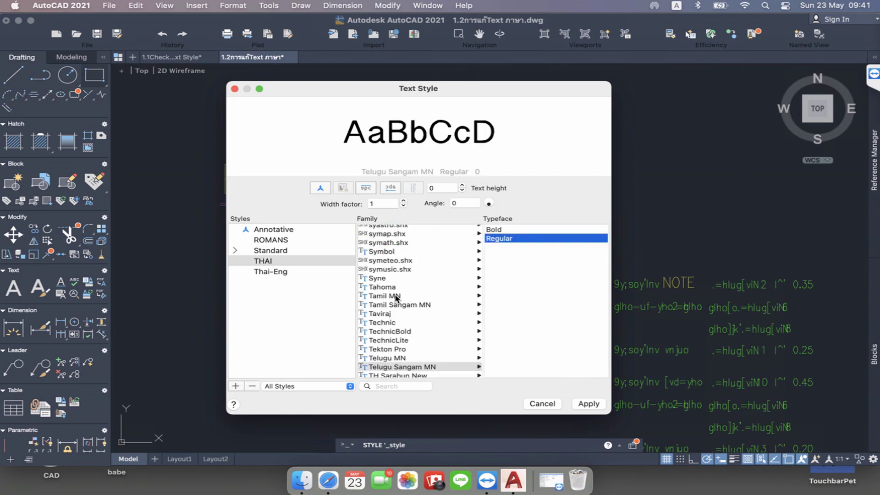
scroll(397, 297, down, 5)
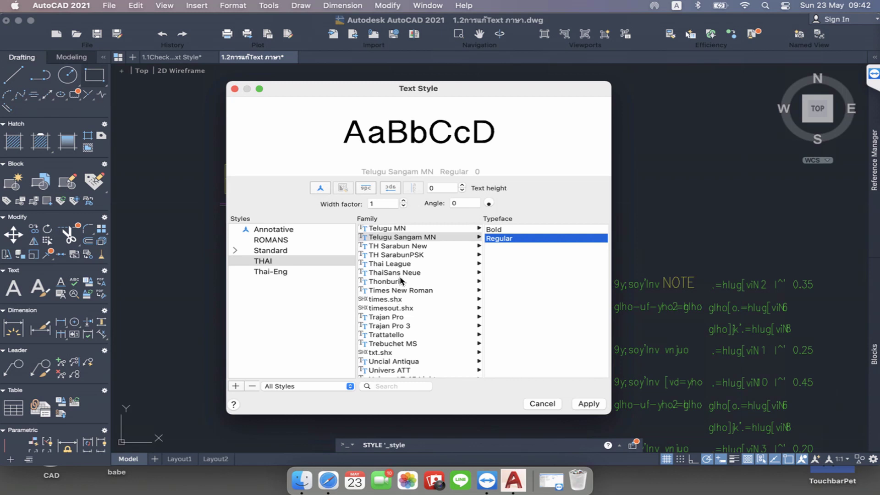
Set the THAI style's font to TH SarabunPSK Regular and apply it
click(263, 261)
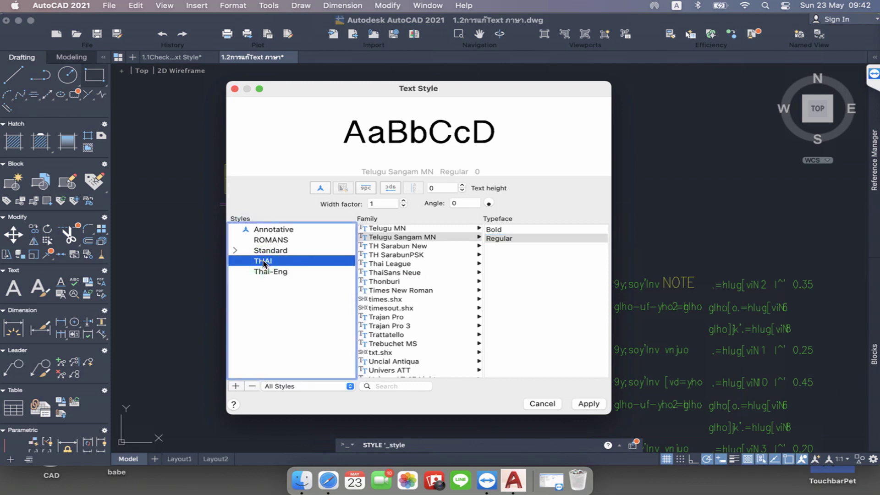
click(411, 254)
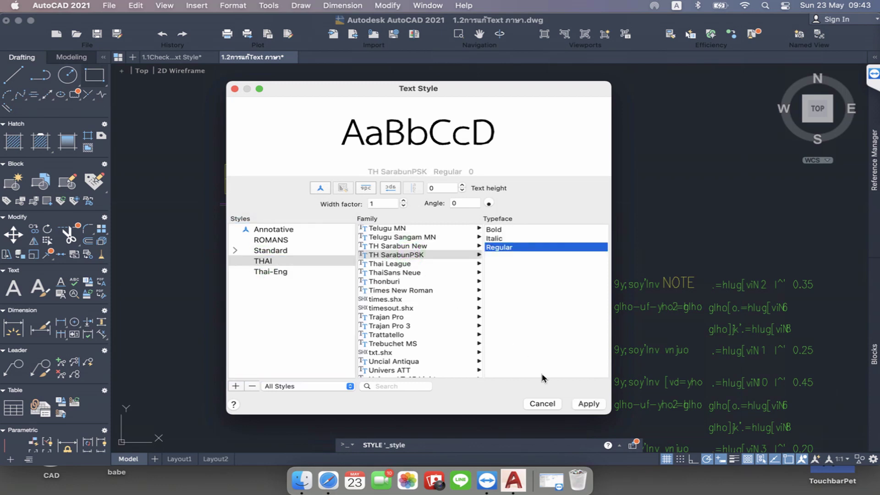
click(588, 404)
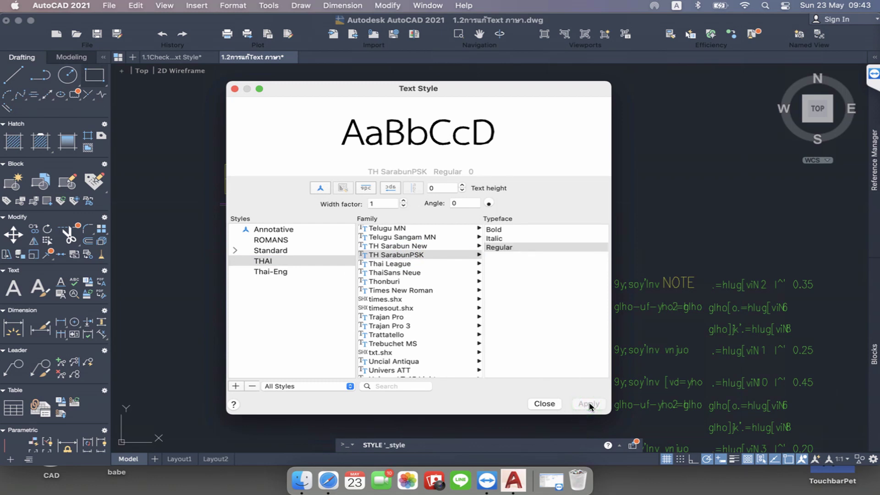
Close the Text Style dialog and minimise AutoCAD with Cmd+M to reveal the Finder window
click(544, 404)
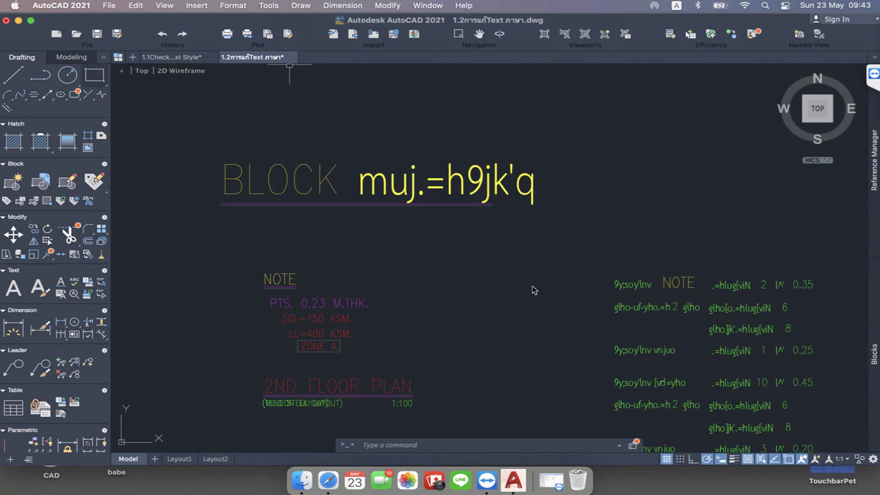
key(super+m)
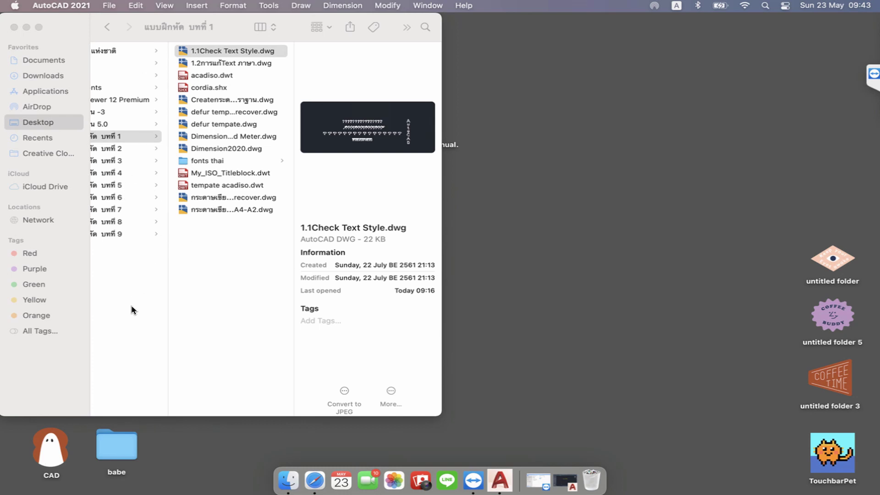
Open the SHX Fonts folder in แบบฝึกหัดทำตาม, listing fonts like angsana.shx and ARCH.SHX
click(136, 332)
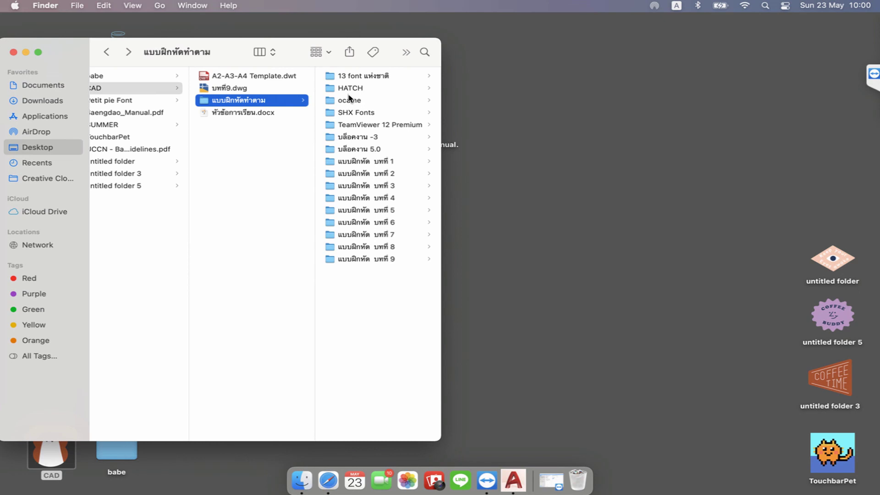
click(356, 112)
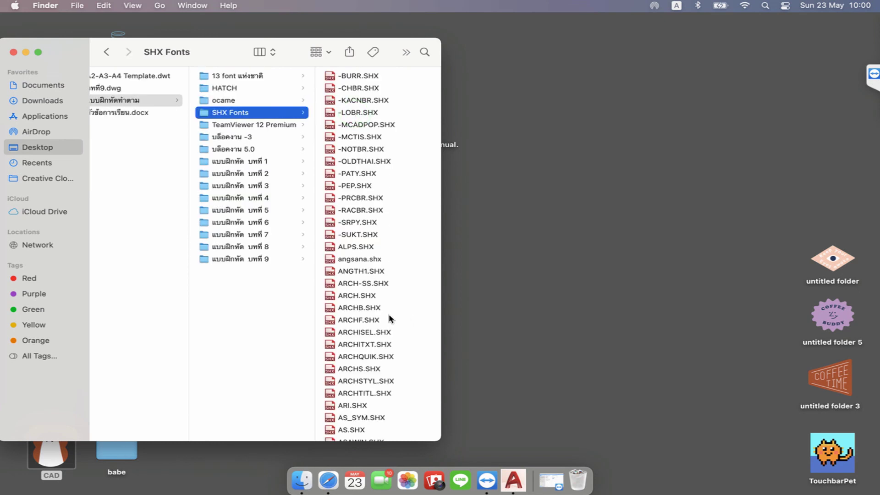
click(274, 50)
click(167, 49)
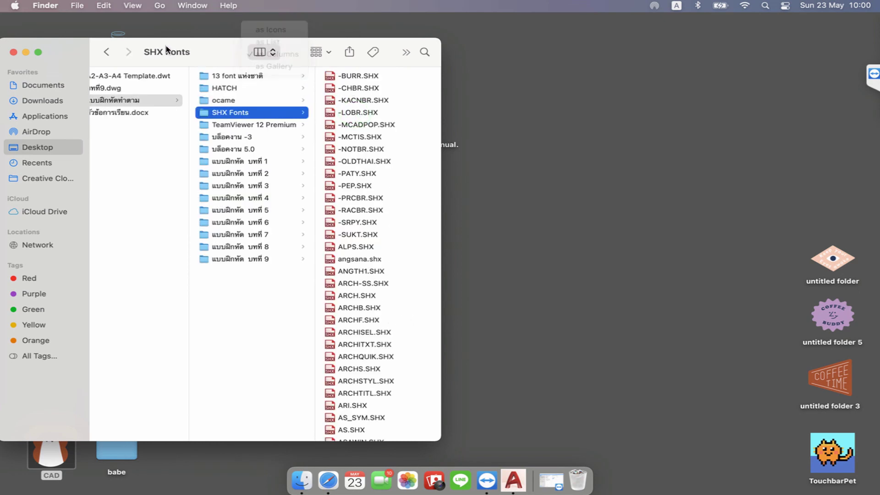
drag(154, 47, 148, 45)
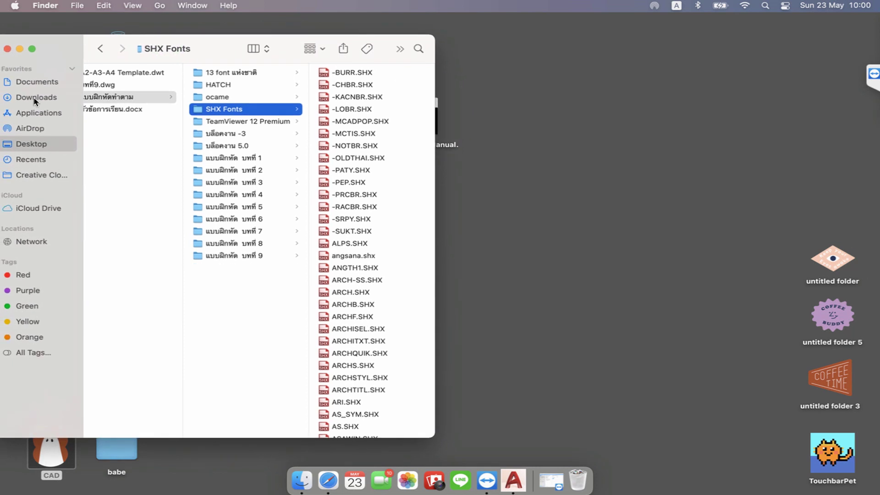
Go to Applications › Autodesk › AutoCAD 2021 and bring up the AutoCAD 2021 app's context menu
click(46, 113)
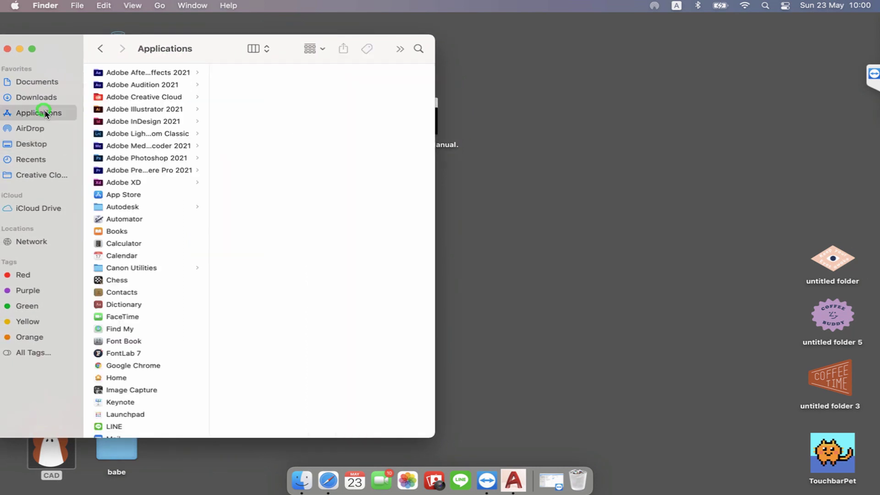
click(130, 209)
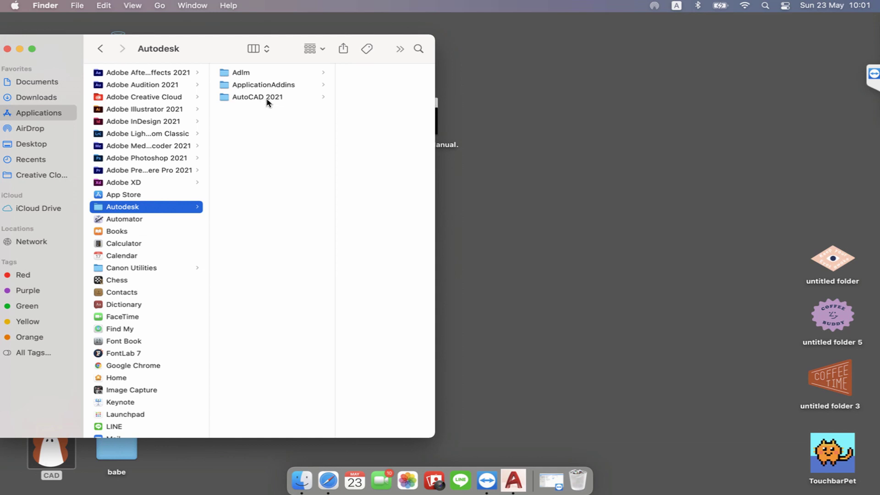
click(267, 101)
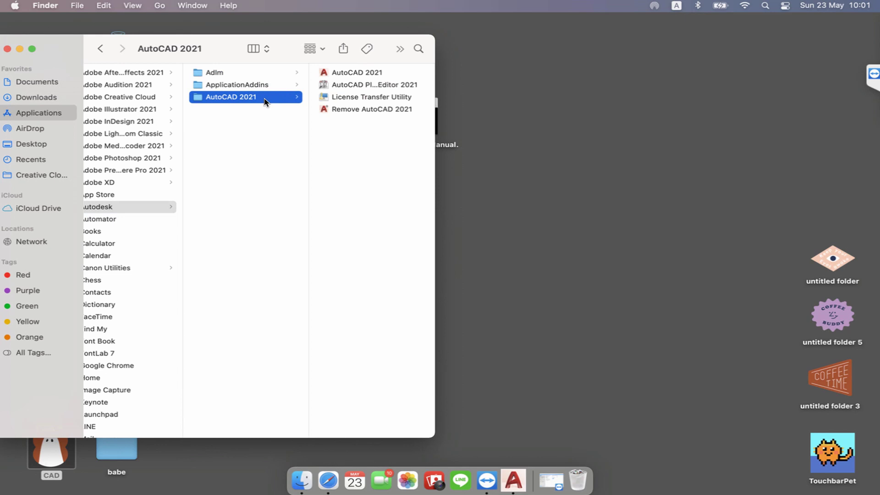
click(357, 73)
right_click(357, 75)
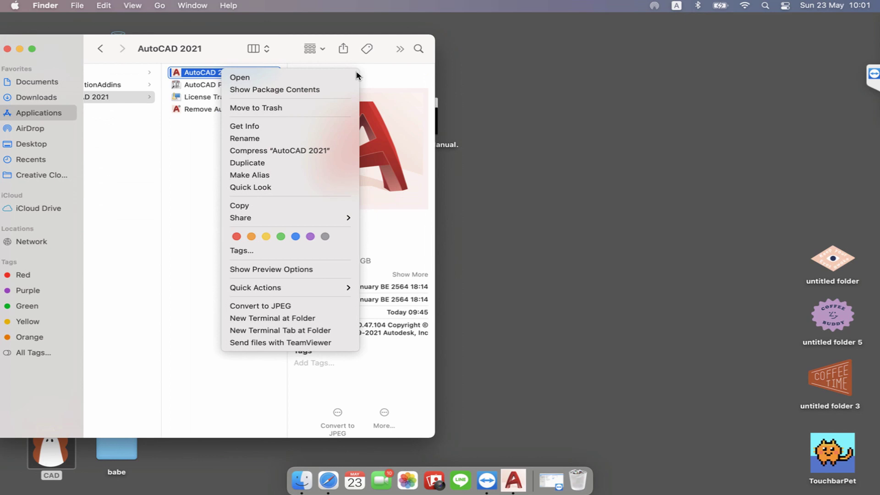
Show the package contents of the AutoCAD 2021 app
key(Down)
key(Down)
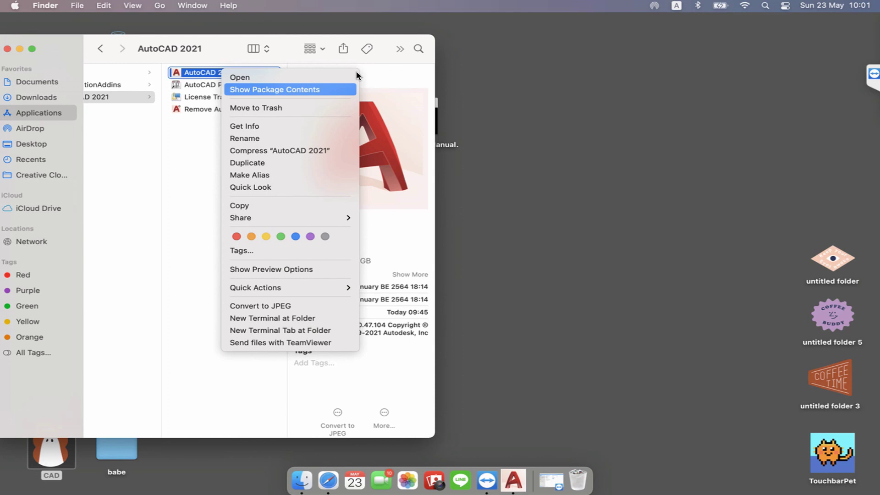
key(Return)
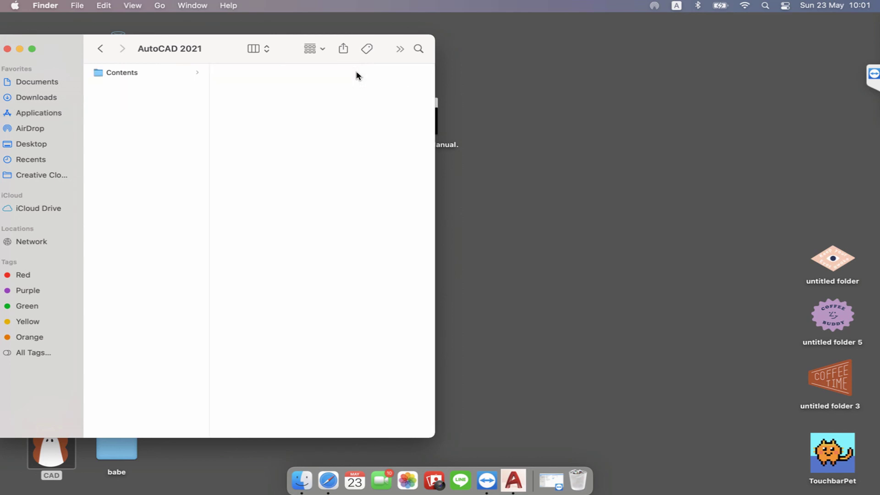
click(358, 75)
Browse into Contents › Resources and scroll through its subfolders
key(Down)
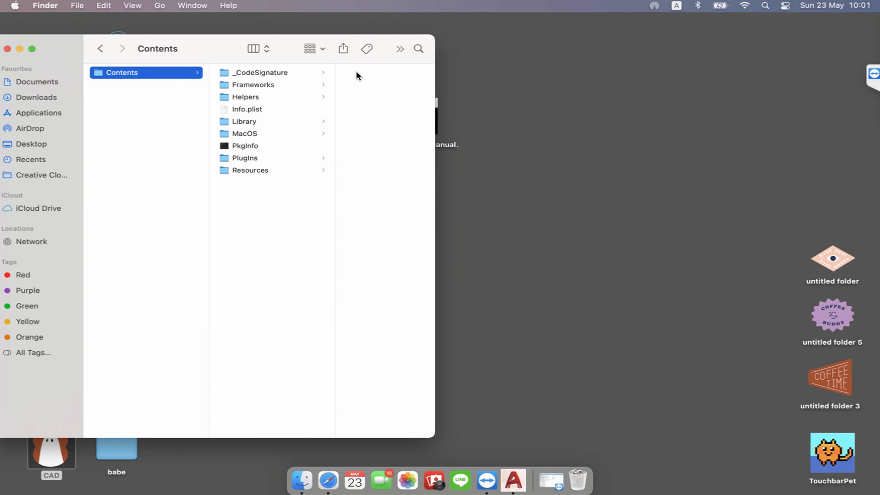
key(Right)
key(r)
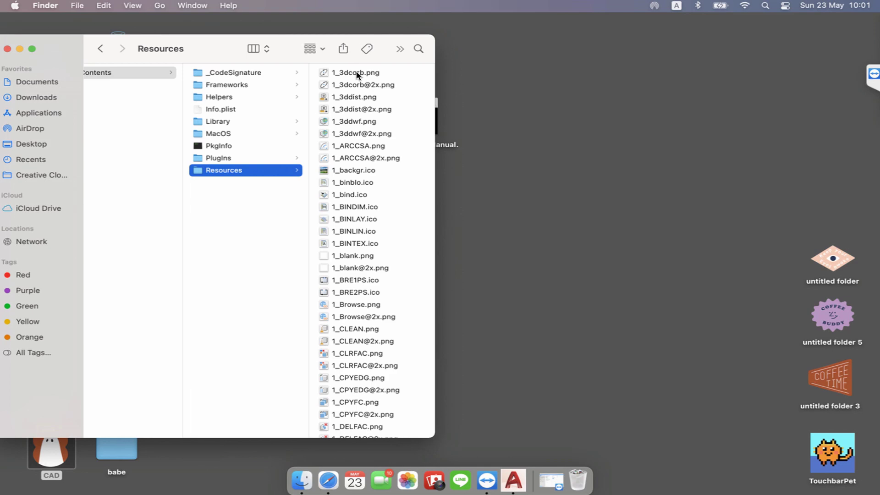
scroll(357, 75, down, 10)
scroll(358, 75, down, 10)
scroll(357, 74, down, 10)
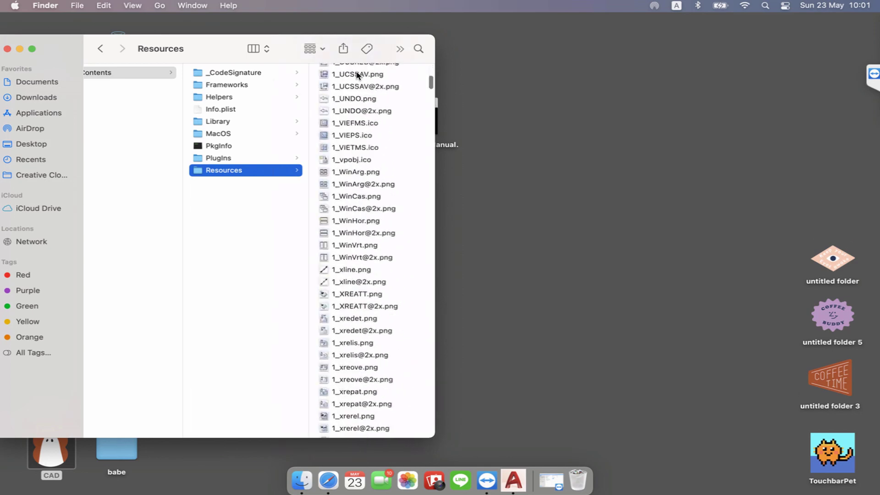
scroll(357, 75, down, 10)
scroll(358, 74, down, 3)
scroll(357, 75, down, 10)
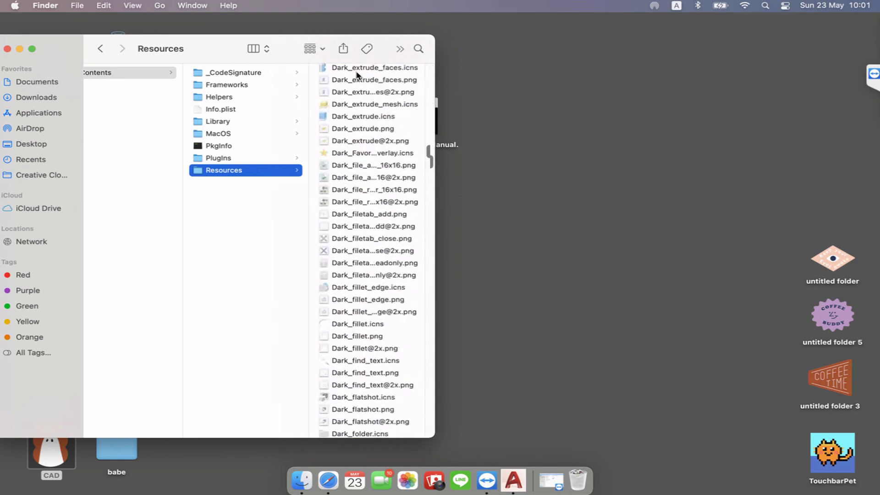
scroll(357, 74, down, 10)
scroll(358, 75, down, 10)
scroll(357, 75, down, 10)
scroll(357, 75, down, 10)
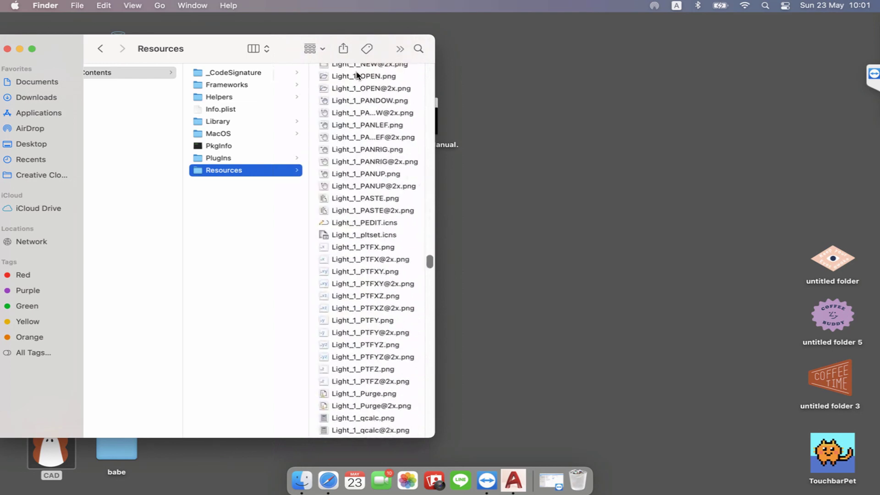
scroll(357, 75, up, 10)
scroll(358, 75, up, 10)
scroll(357, 74, down, 2)
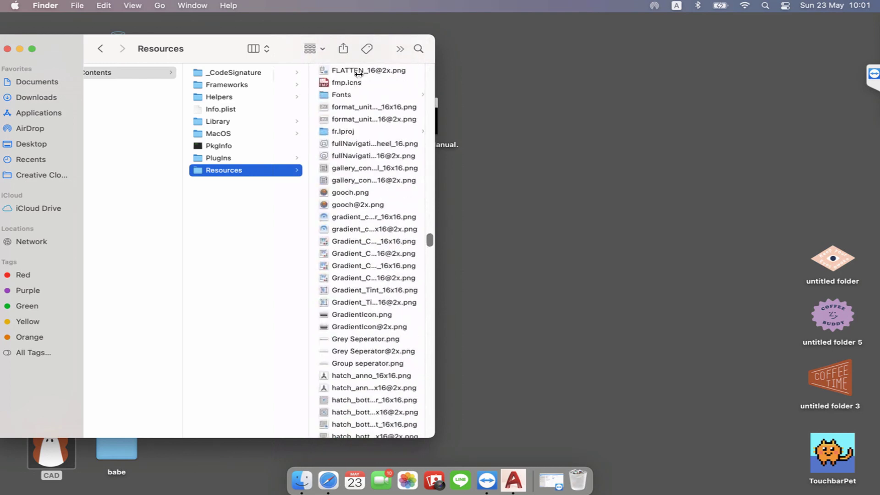
Jump to the Fonts folder, view its shx and ttf font files, then close the Finder window
text(fonts)
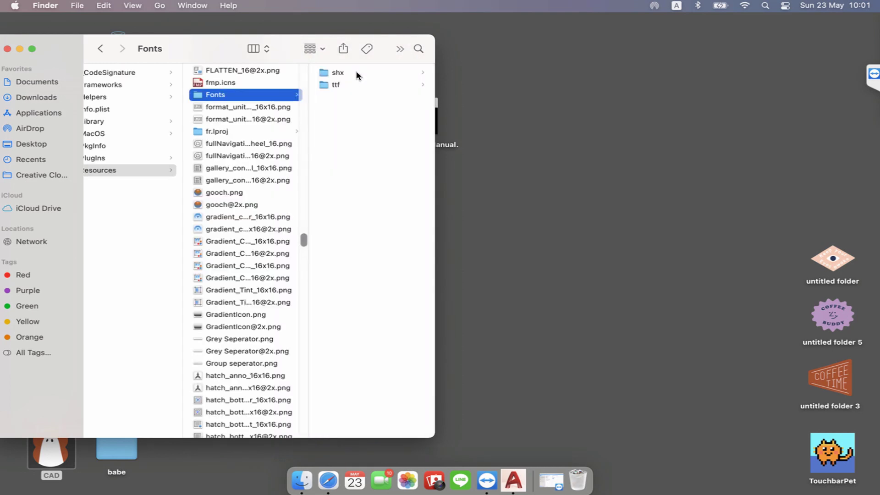
key(Right)
key(Down)
key(Up)
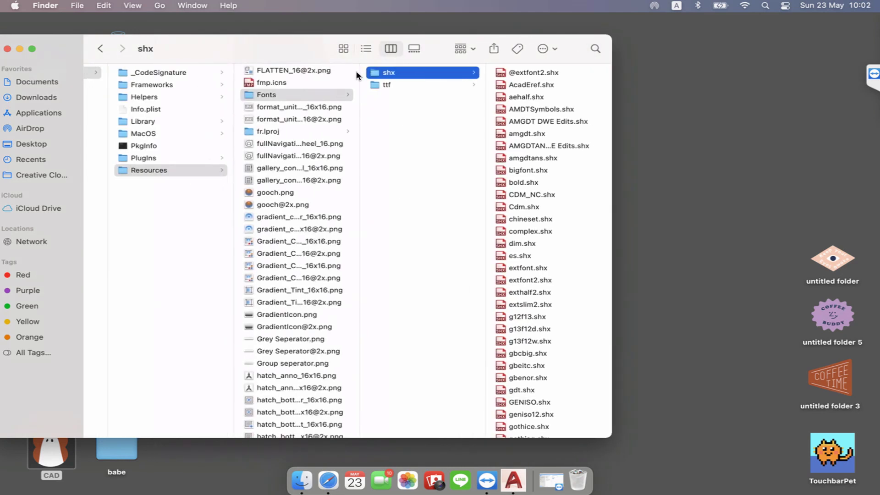
key(Down)
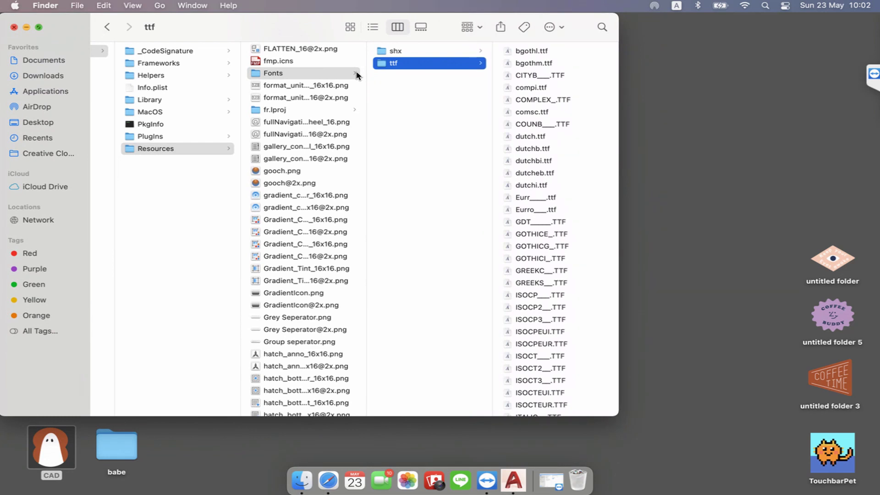
key(super+w)
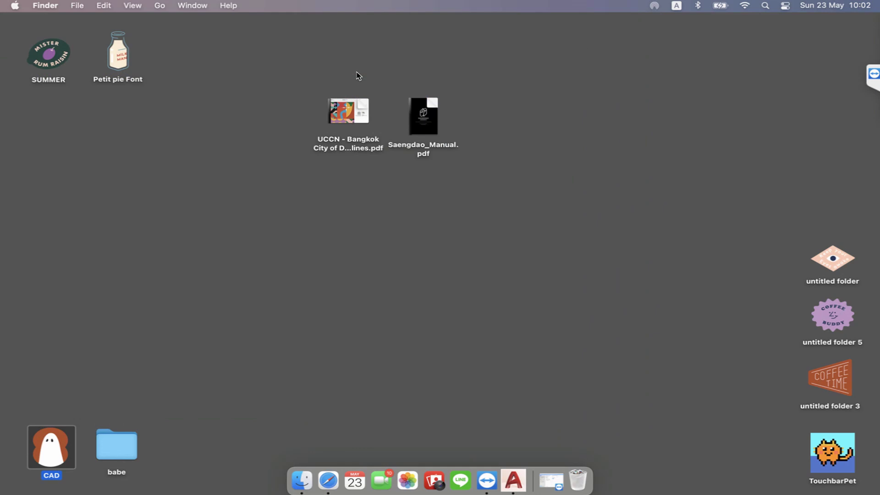
Open 1.2การแก้Text ภาษา.dwg from CAD › แบบฝึกหัดทำตาม › แบบฝึกหัด บทที่ 1 in AutoCAD
key(super+o)
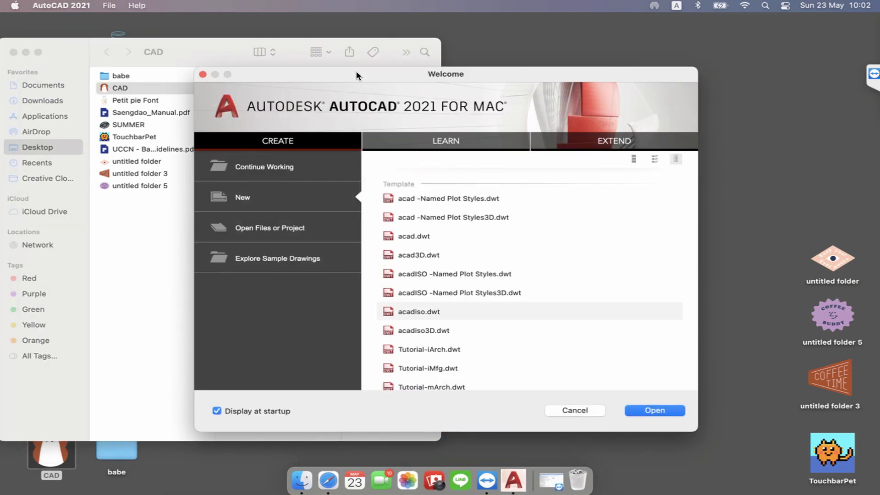
key(Right)
key(Down)
key(Down)
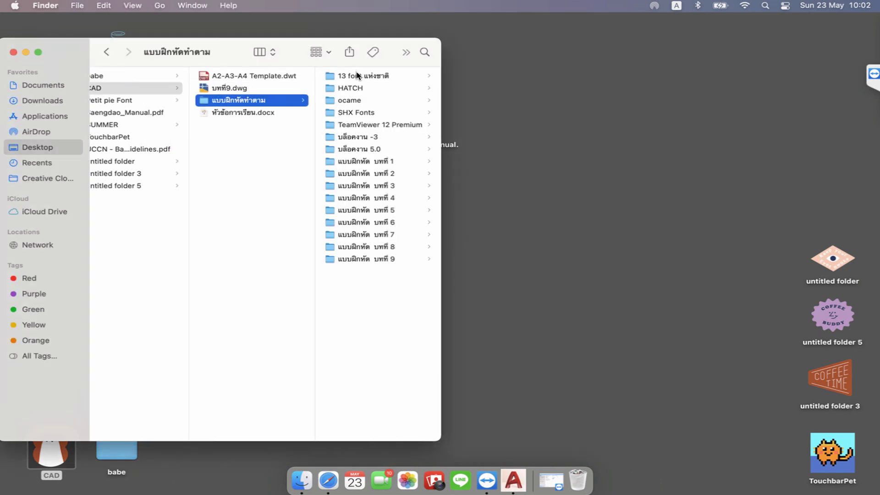
key(Right)
key(Down)
key(Down)
key(Down)
key(Right)
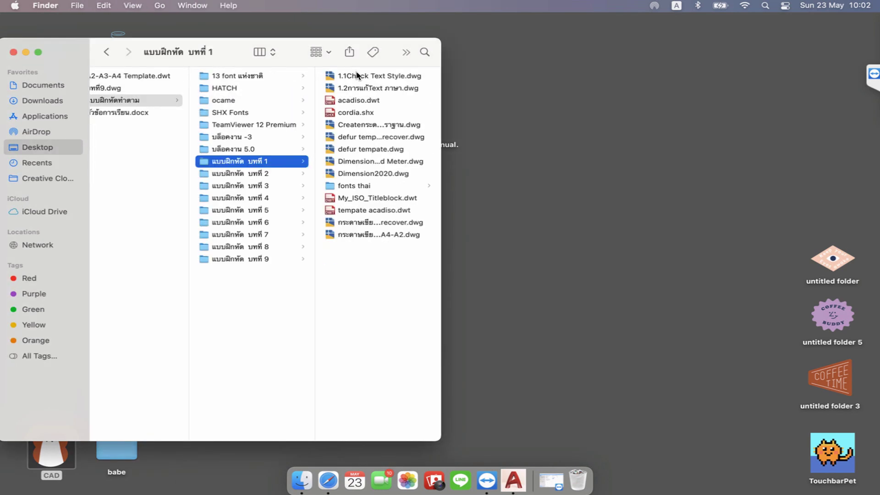
key(Right)
key(Down)
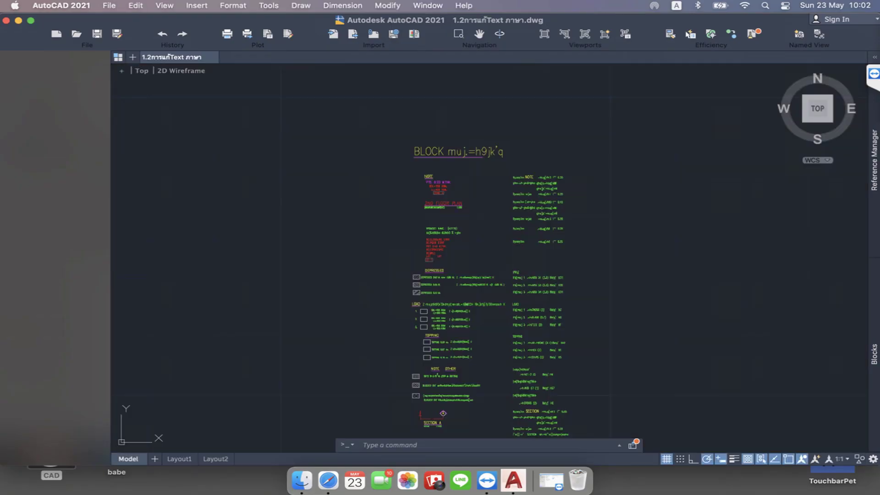
Zoom in on the garbled Thai NOTE text and open the Format menu
scroll(545, 216, down, 2)
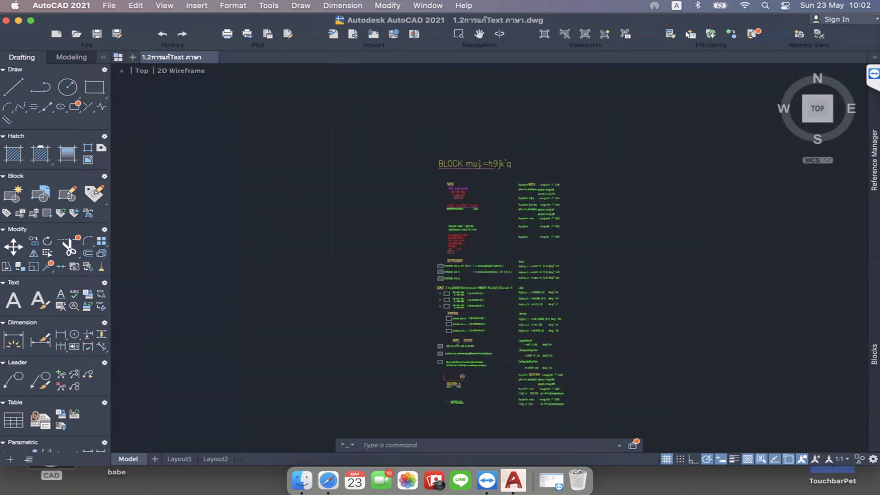
scroll(552, 199, up, 5)
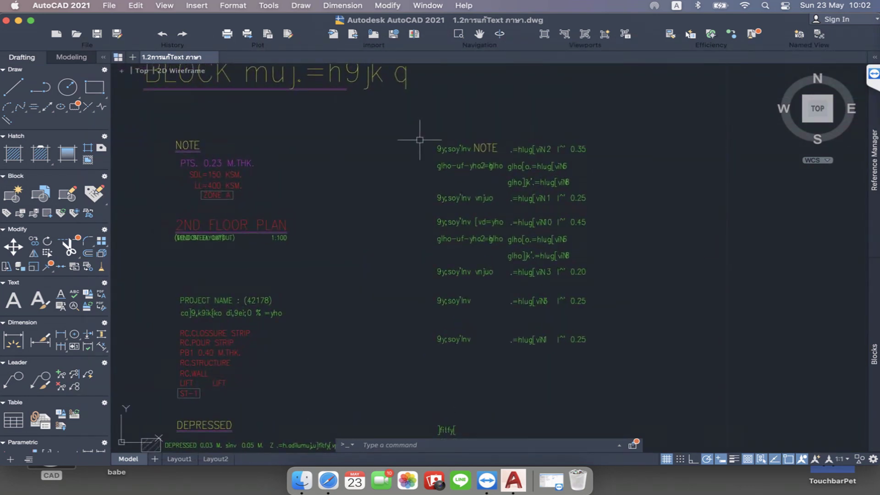
click(233, 5)
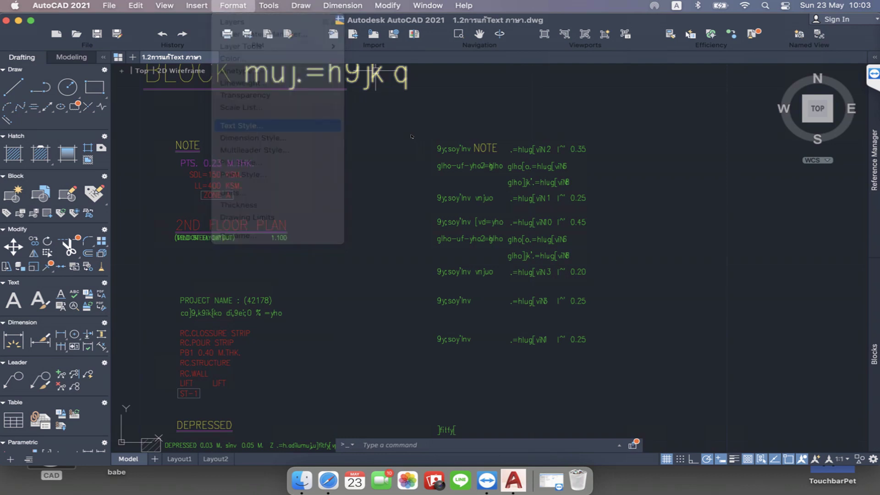
Open the Text Style dialog, select the THAI style and scroll its font list
click(242, 126)
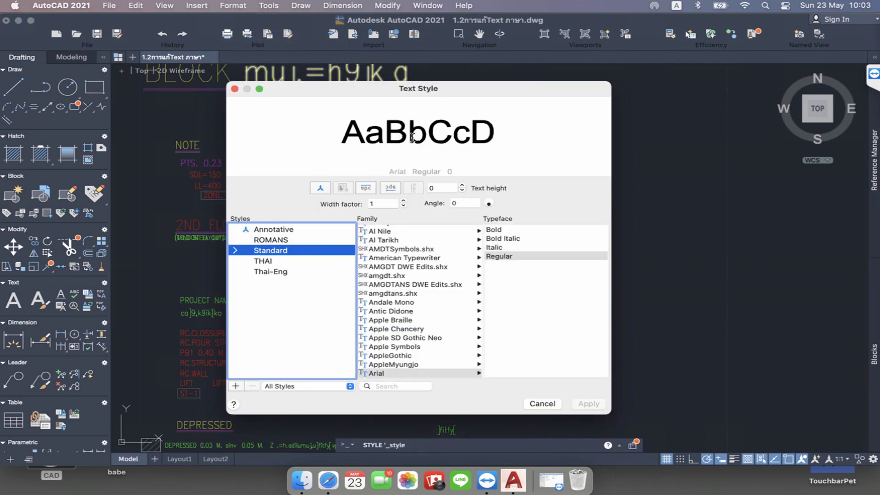
key(Down)
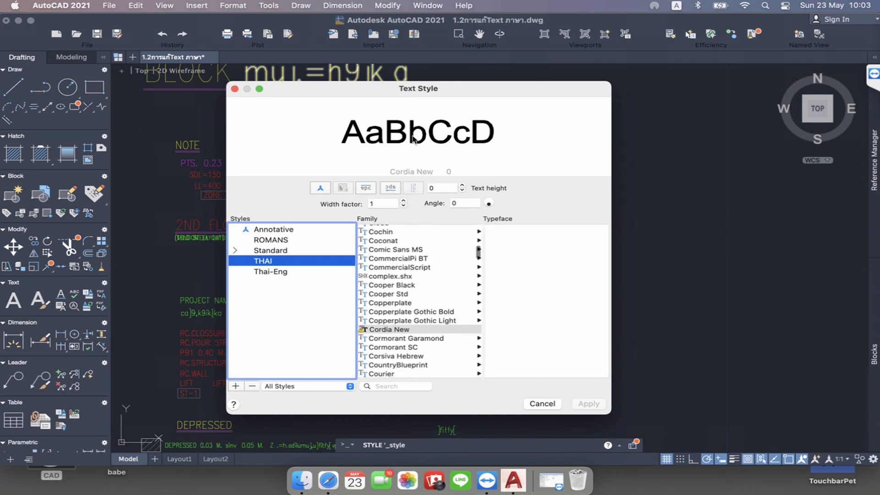
scroll(419, 301, down, 5)
scroll(419, 301, down, 5)
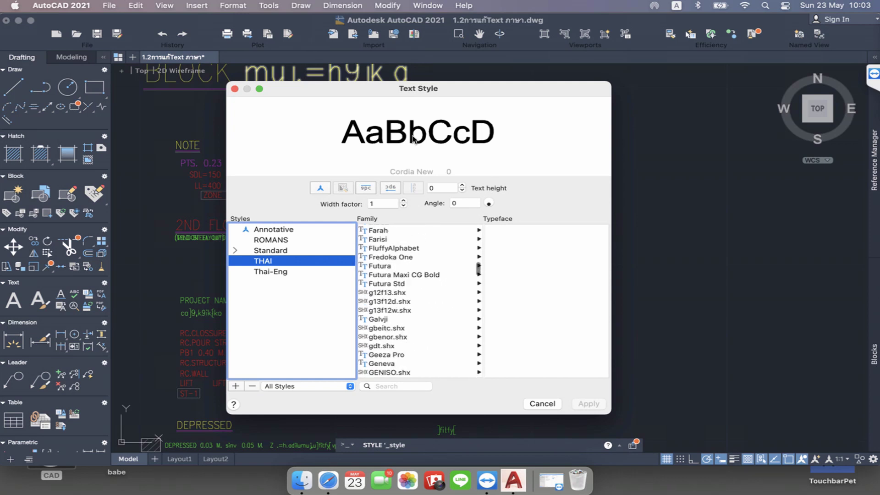
scroll(419, 301, down, 5)
scroll(419, 301, down, 5)
scroll(419, 301, down, 5)
scroll(419, 301, down, 5)
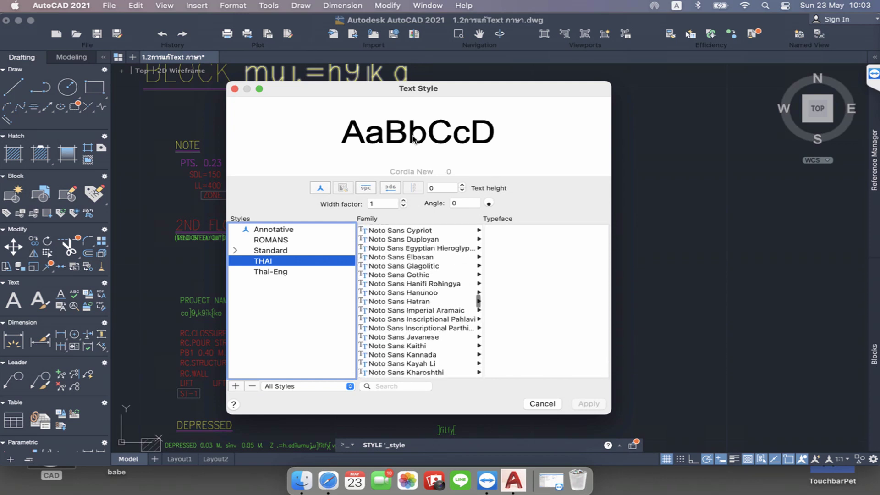
scroll(420, 301, down, 5)
scroll(419, 301, down, 5)
scroll(419, 301, down, 5)
scroll(420, 301, down, 5)
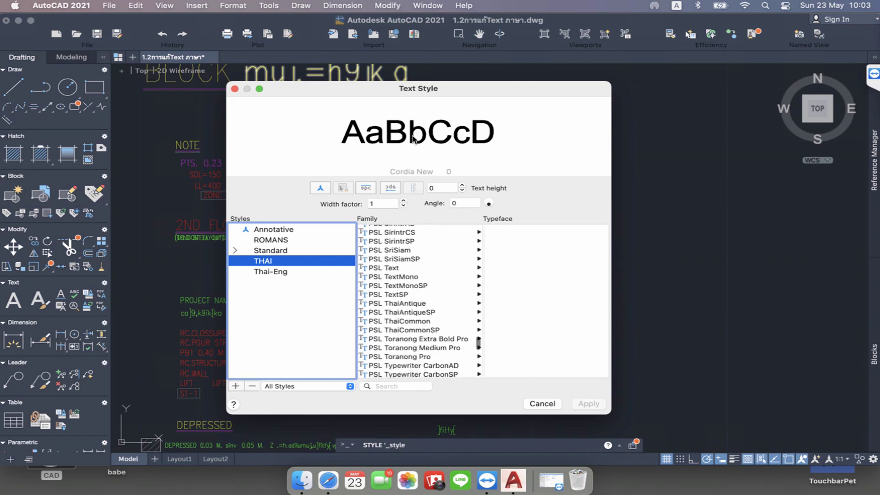
scroll(419, 301, down, 5)
scroll(419, 301, down, 5)
scroll(419, 301, down, 5)
scroll(419, 301, down, 5)
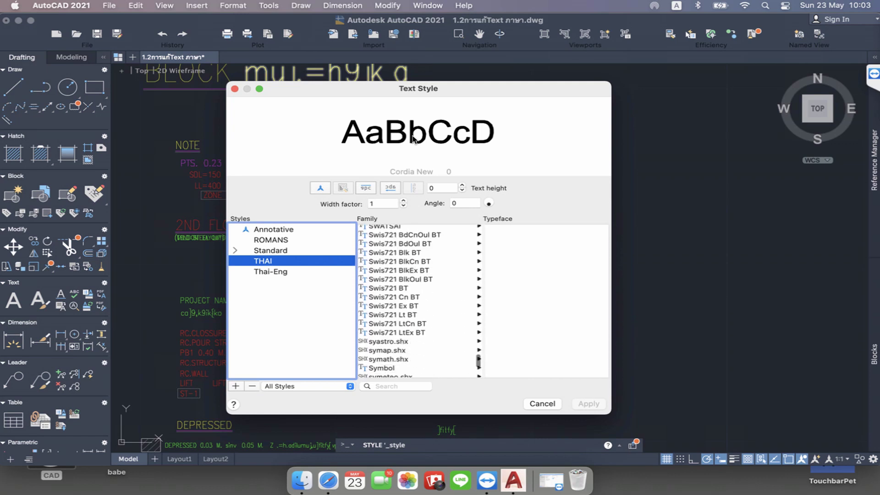
scroll(419, 301, down, 5)
scroll(419, 301, down, 3)
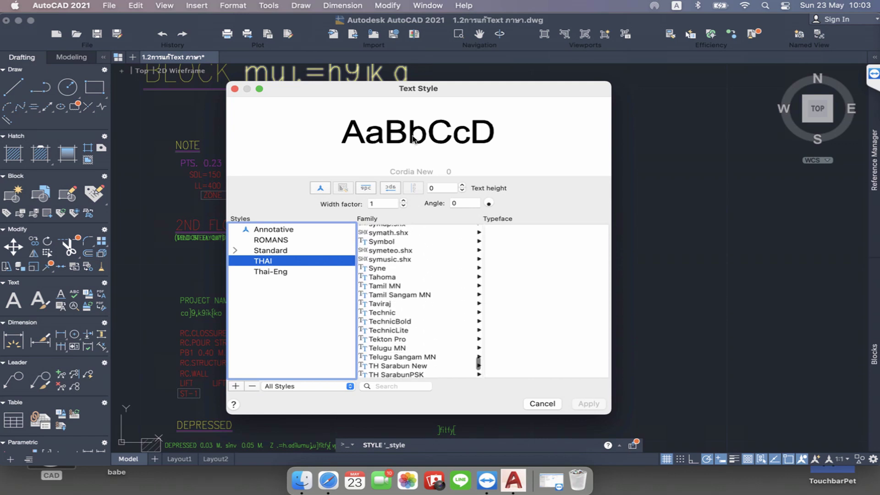
scroll(420, 301, down, 3)
scroll(419, 301, down, 2)
scroll(420, 301, down, 2)
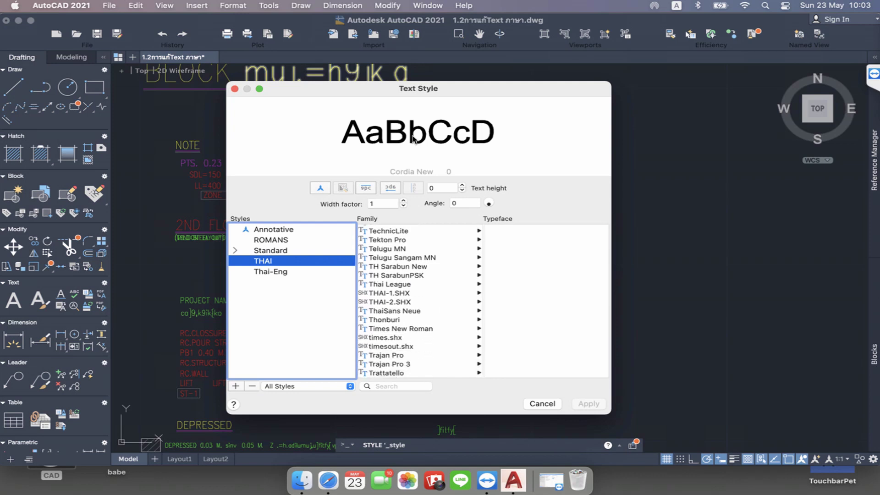
Set the THAI style's font to THAI-1.SHX, apply it and close the dialog
click(389, 293)
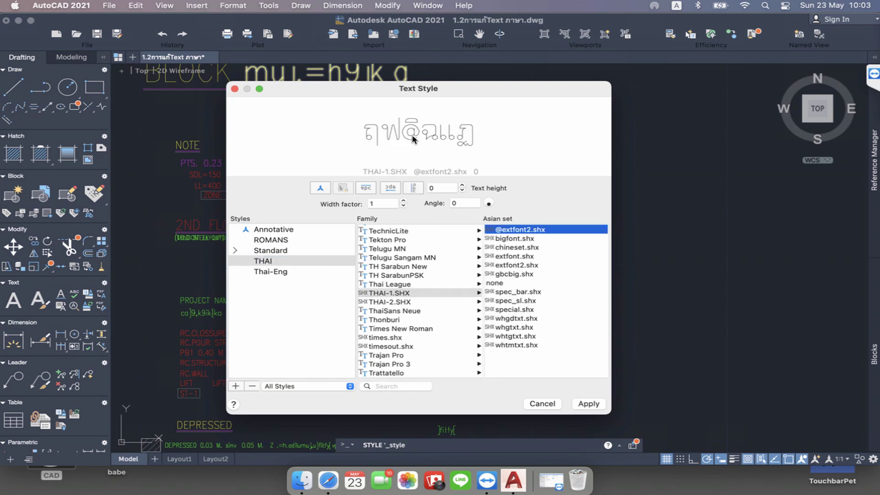
key(Return)
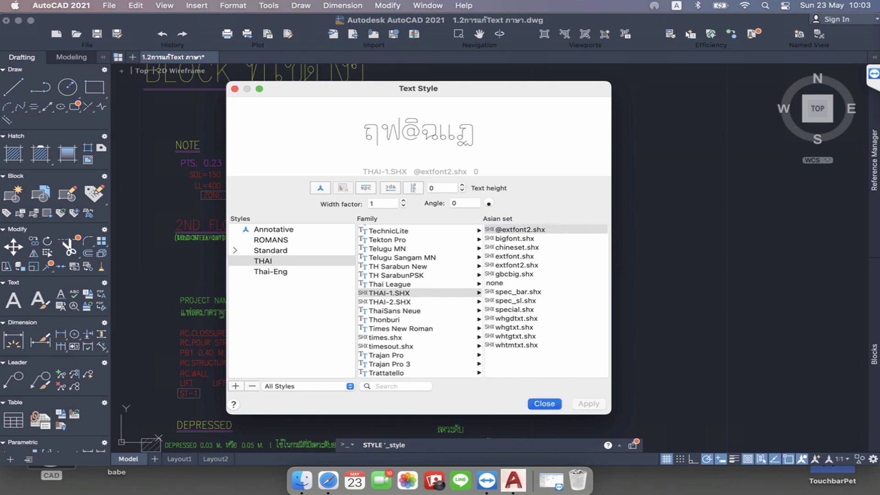
click(545, 403)
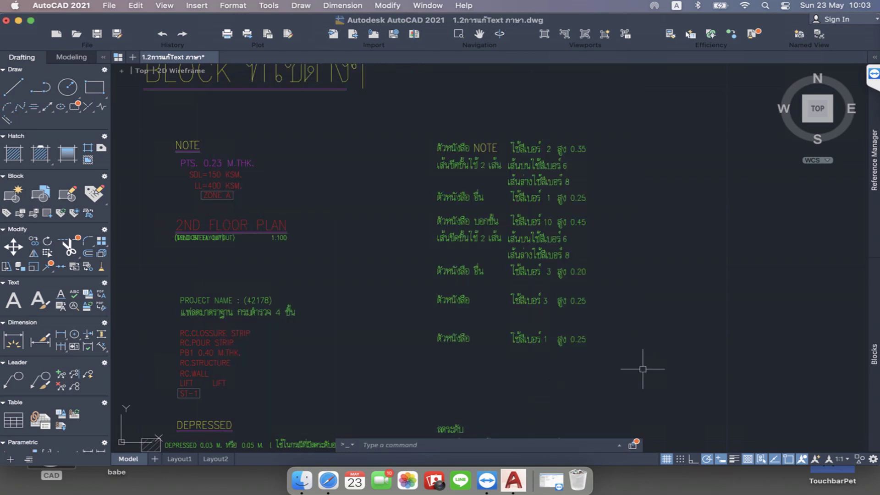
Zoom out, reopen Format › Text Style and select Thai-Eng, still using Cordia New
scroll(642, 366, down, 2)
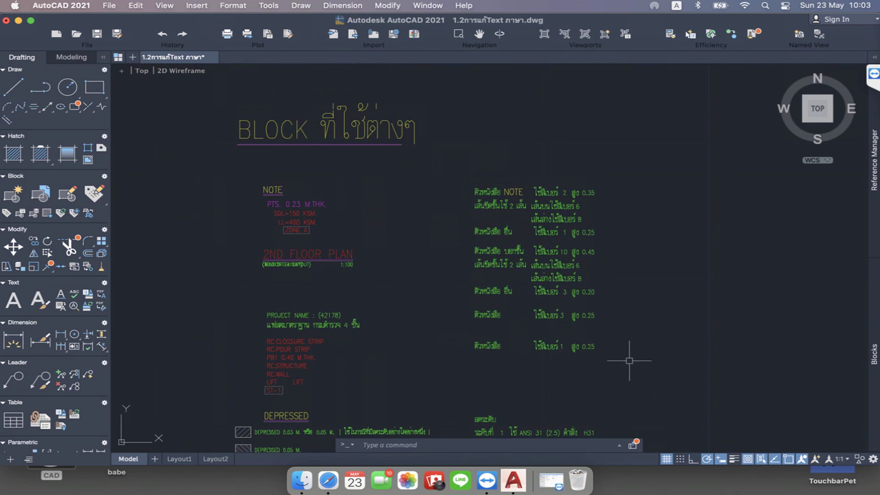
click(233, 5)
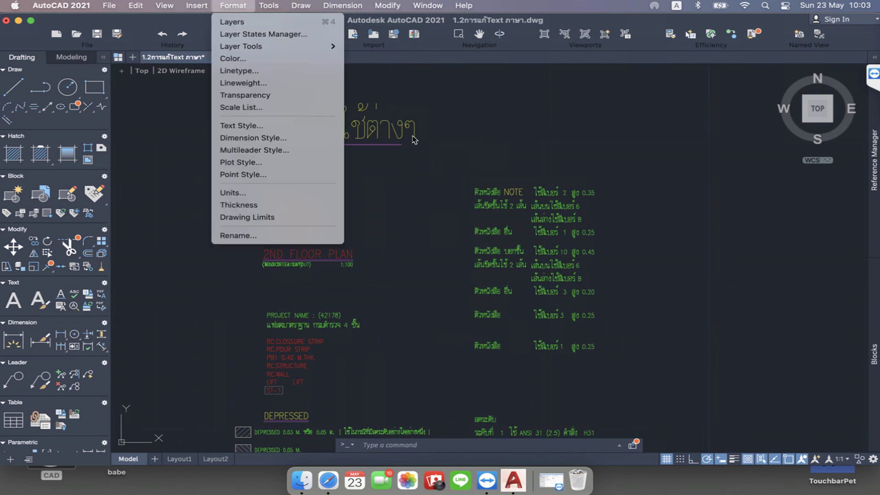
key(Down)
key(Down)
key(Down)
key(Return)
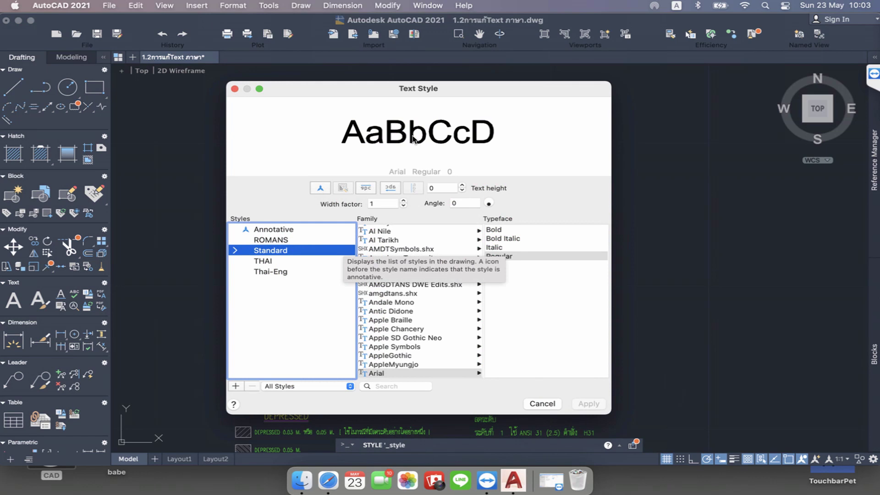
key(Down)
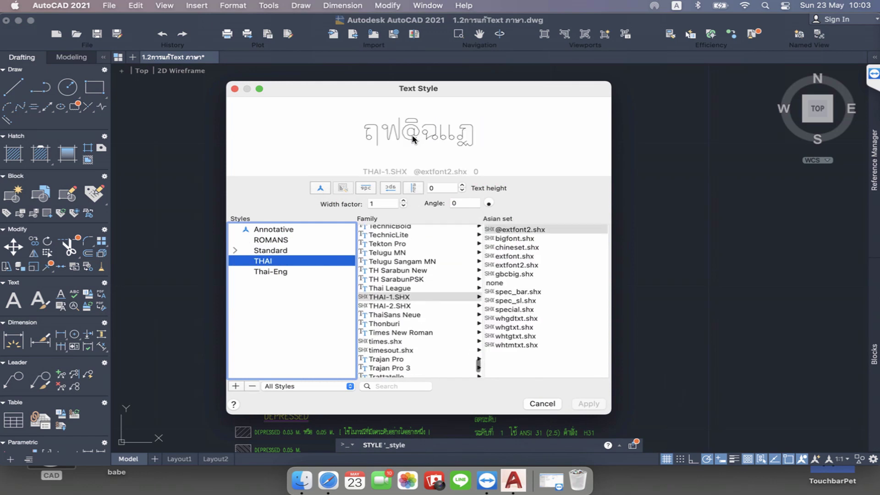
key(Down)
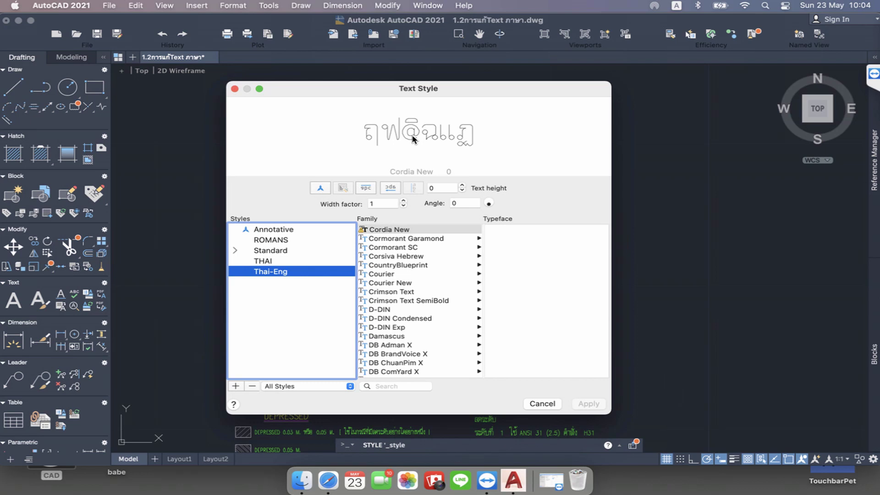
key(Tab)
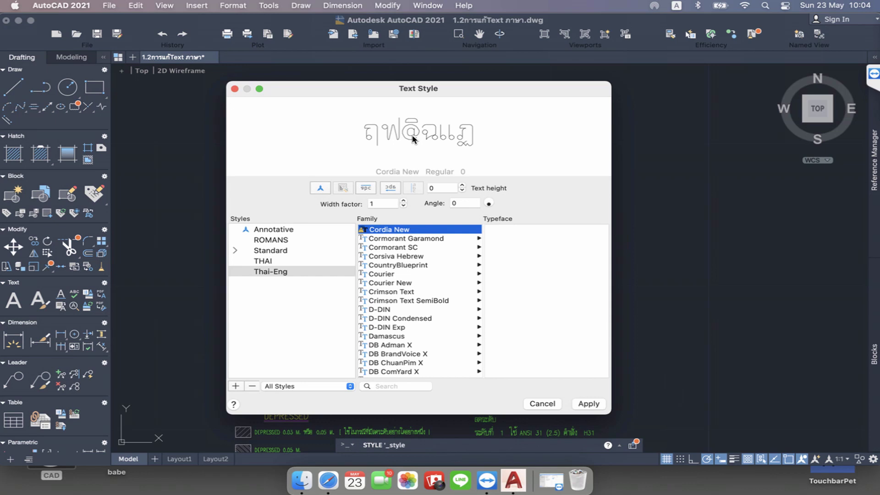
scroll(420, 301, down, 5)
scroll(420, 301, down, 5)
scroll(419, 301, down, 10)
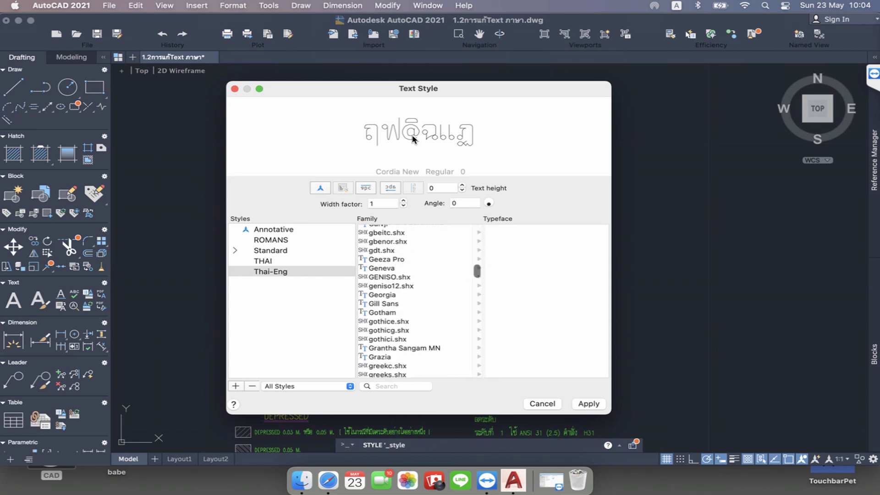
scroll(419, 301, down, 10)
scroll(419, 301, up, 5)
scroll(419, 301, up, 2)
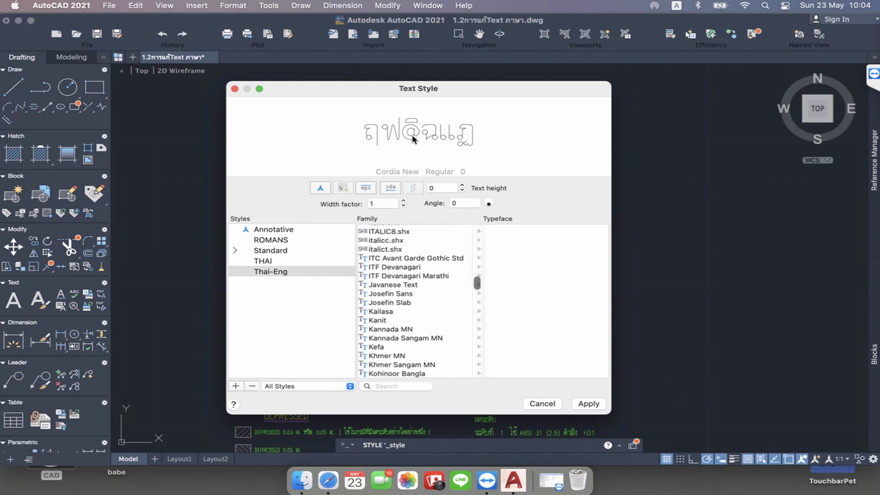
scroll(420, 301, down, 2)
scroll(419, 301, up, 5)
scroll(419, 301, up, 5)
scroll(420, 301, up, 3)
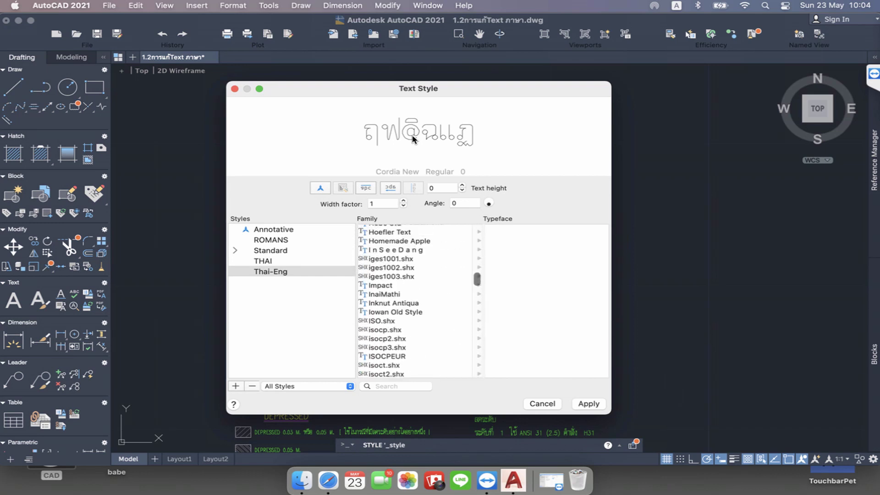
scroll(419, 301, down, 5)
scroll(420, 301, down, 3)
scroll(419, 301, down, 5)
scroll(420, 301, down, 10)
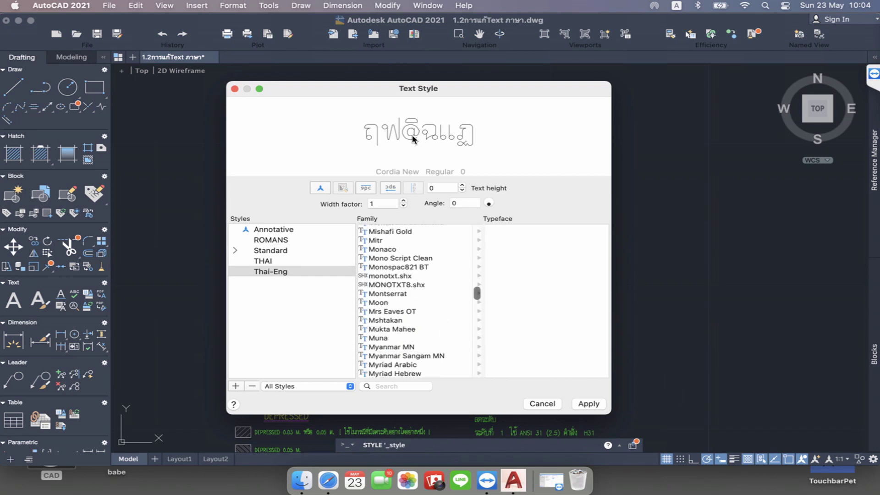
scroll(419, 301, down, 10)
scroll(419, 301, down, 10)
scroll(419, 301, down, 10)
scroll(420, 301, down, 10)
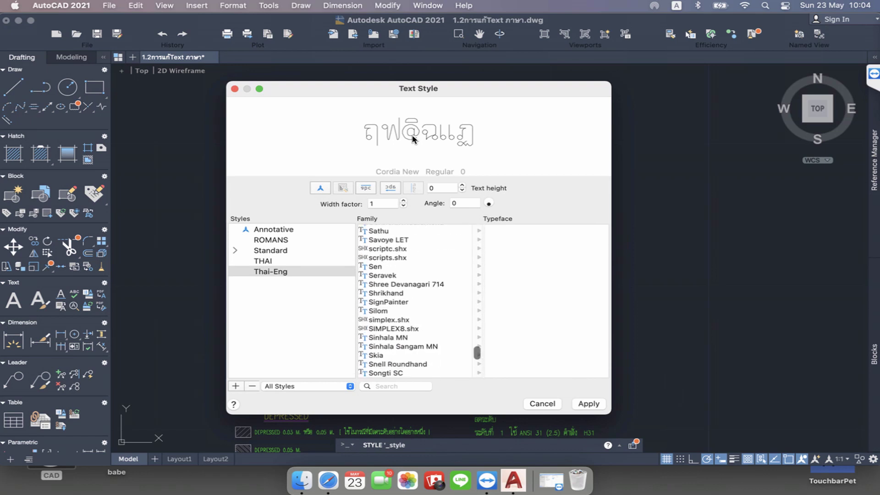
scroll(419, 301, down, 2)
scroll(419, 301, down, 2)
scroll(419, 301, down, 5)
scroll(419, 301, down, 5)
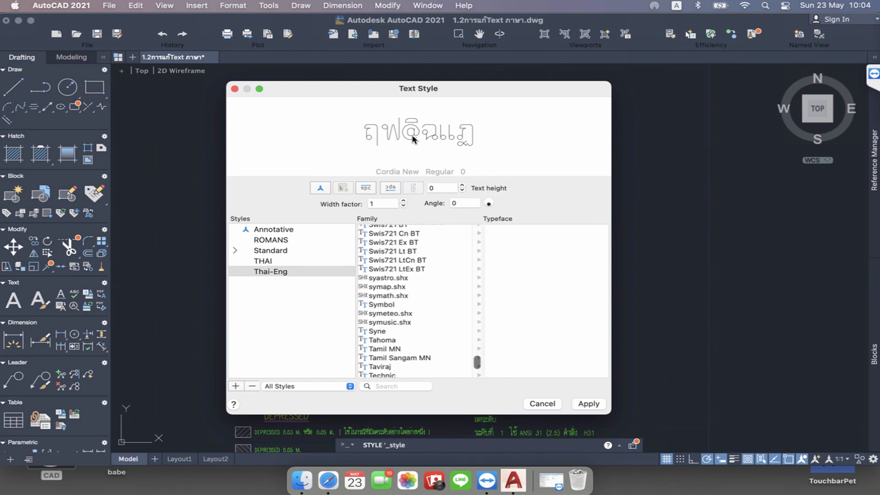
scroll(419, 301, down, 1)
scroll(419, 301, down, 5)
scroll(419, 301, down, 10)
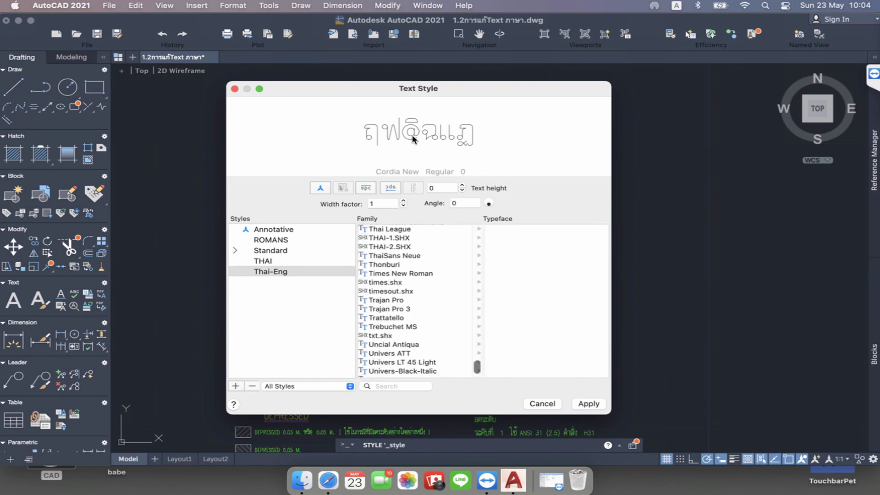
scroll(419, 301, up, 3)
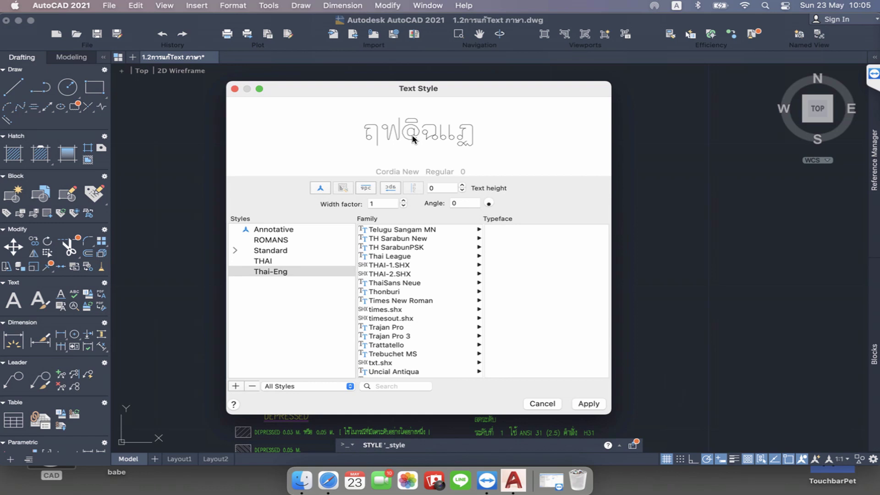
Change the Thai-Eng style's font to THAI-2.SHX, apply it and close the dialog
key(Down)
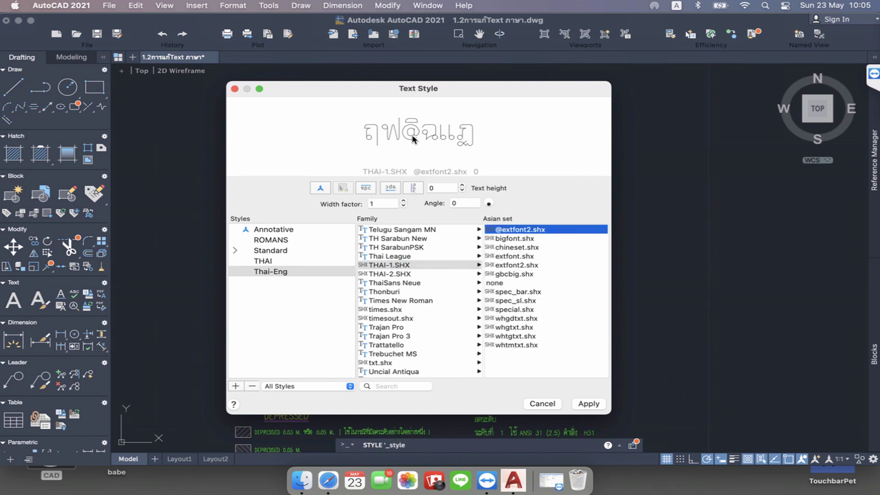
key(Down)
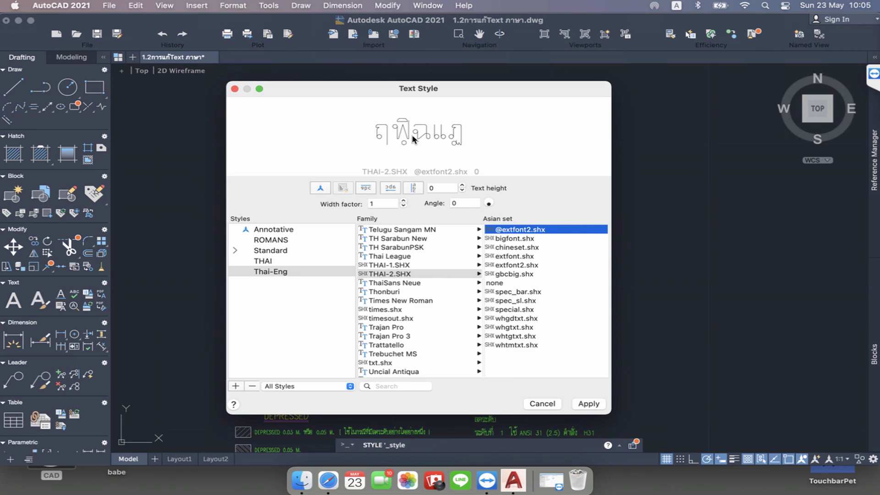
click(588, 403)
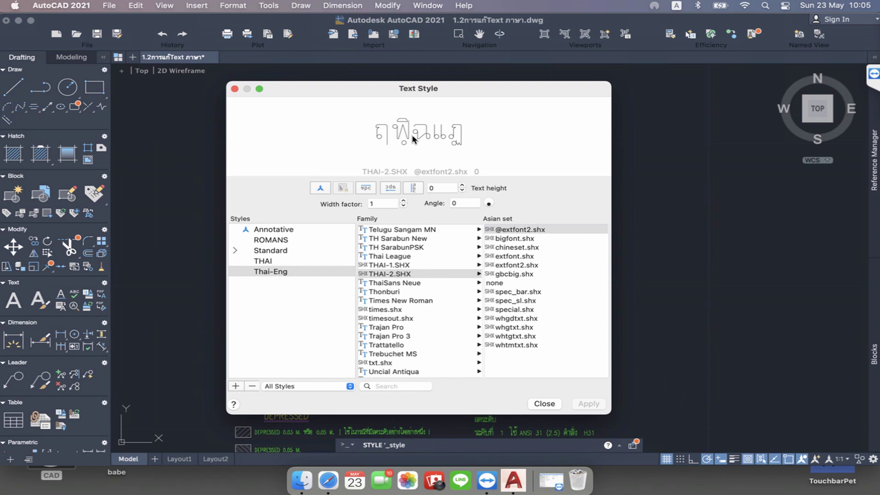
click(544, 403)
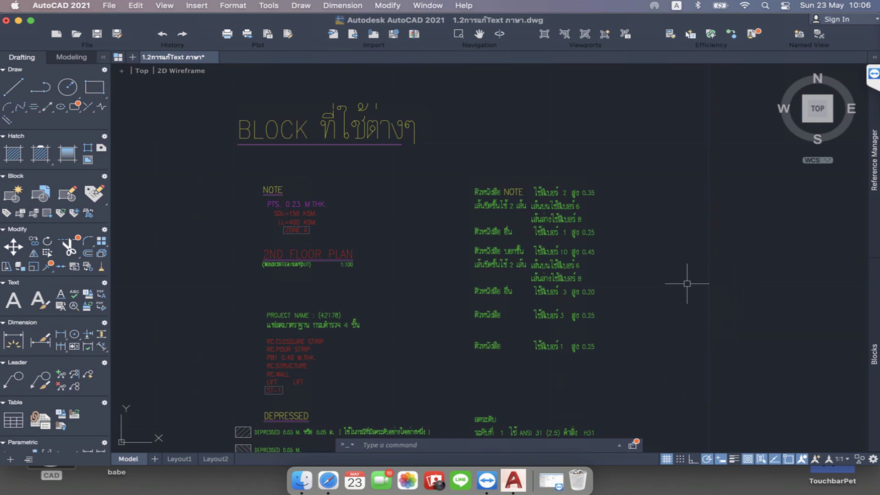
Regenerate the drawing with RE, then zoom in and out to check the Thai notes
text(re)
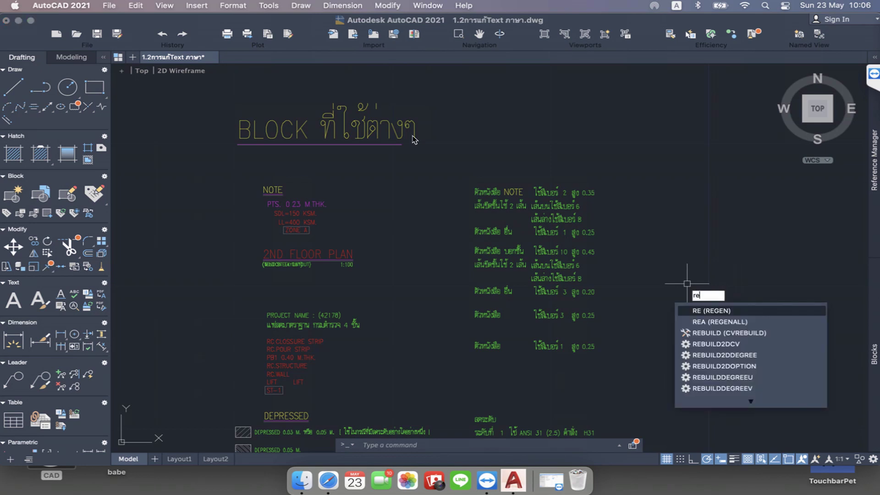
key(Return)
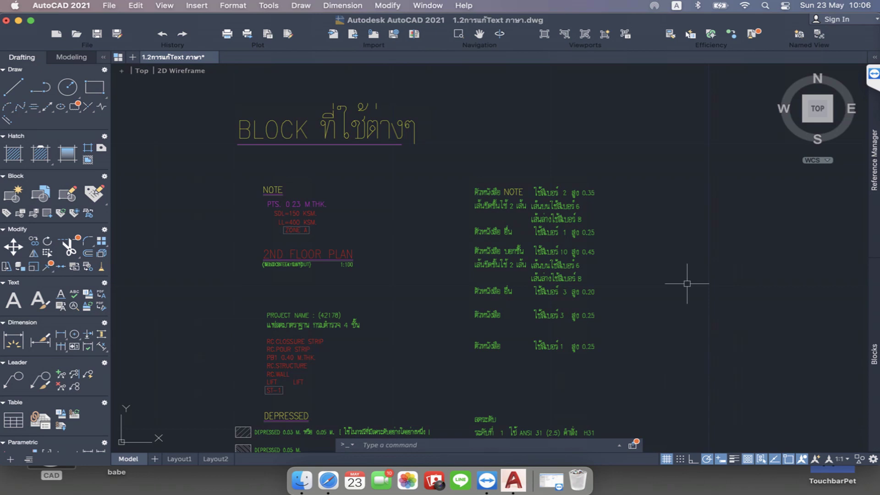
scroll(526, 220, up, 5)
scroll(526, 223, up, 5)
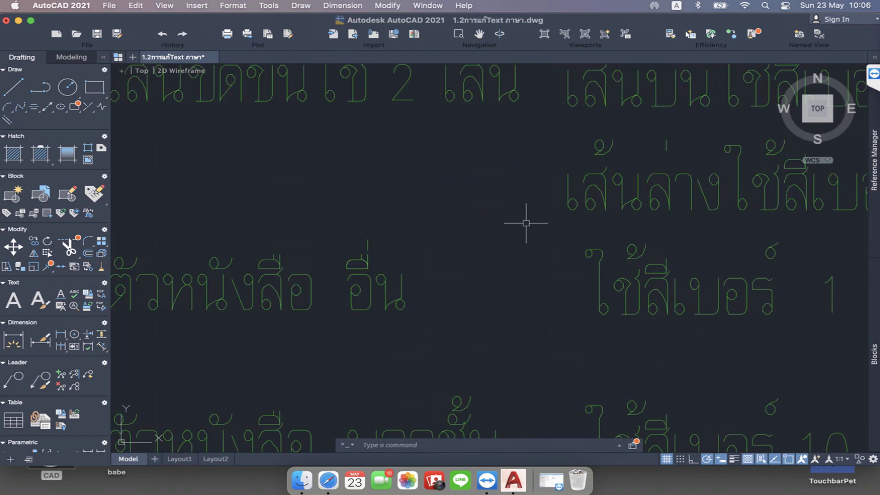
scroll(526, 224, down, 5)
scroll(526, 223, down, 3)
scroll(436, 153, up, 8)
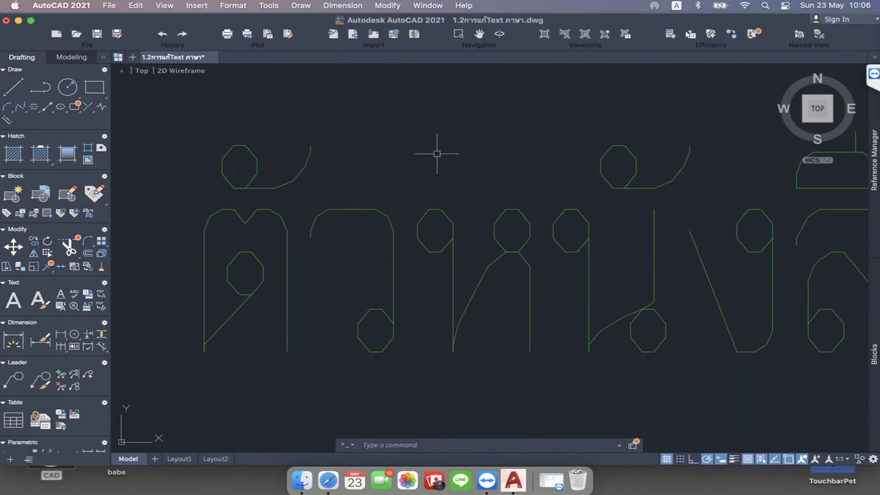
scroll(437, 153, down, 3)
scroll(437, 155, down, 2)
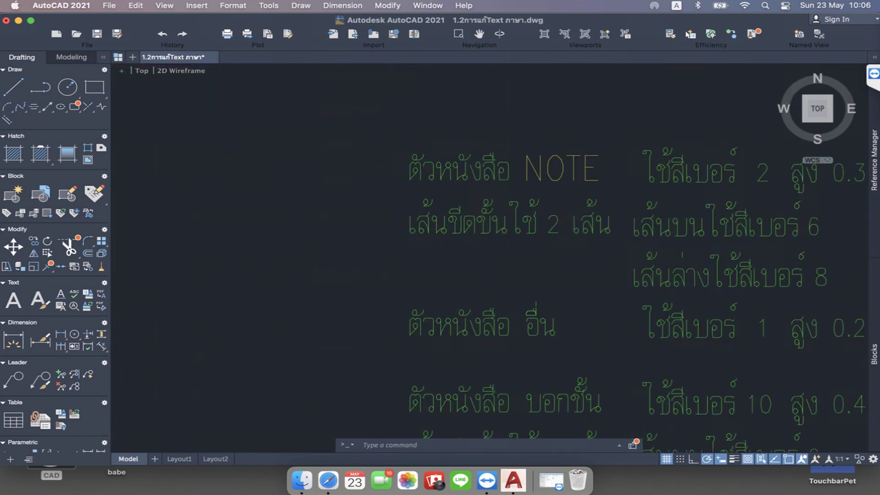
scroll(439, 155, down, 2)
scroll(438, 156, down, 5)
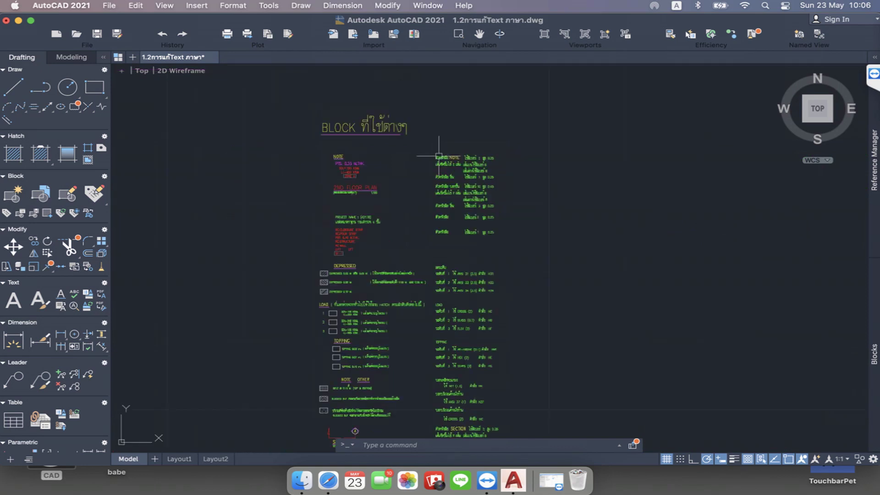
scroll(372, 193, up, 1)
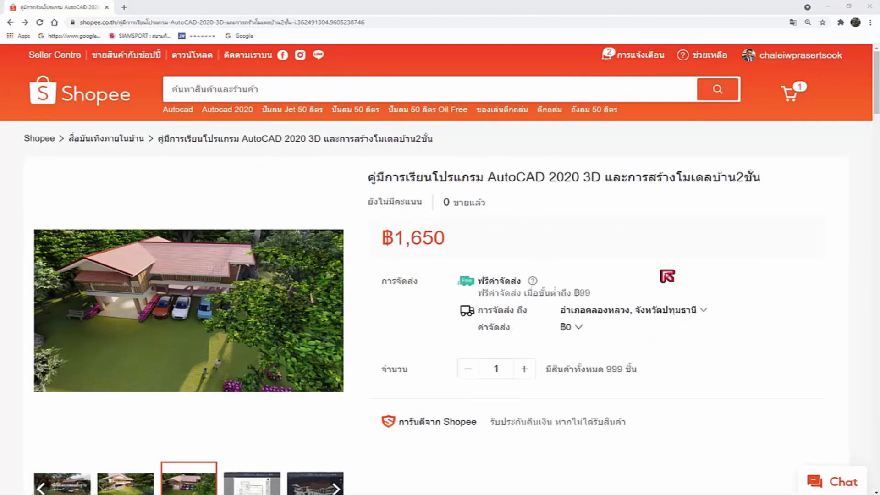
Search Shopee for the pasted AutoCAD For Mac course title and open its listing
click(292, 92)
right_click(289, 93)
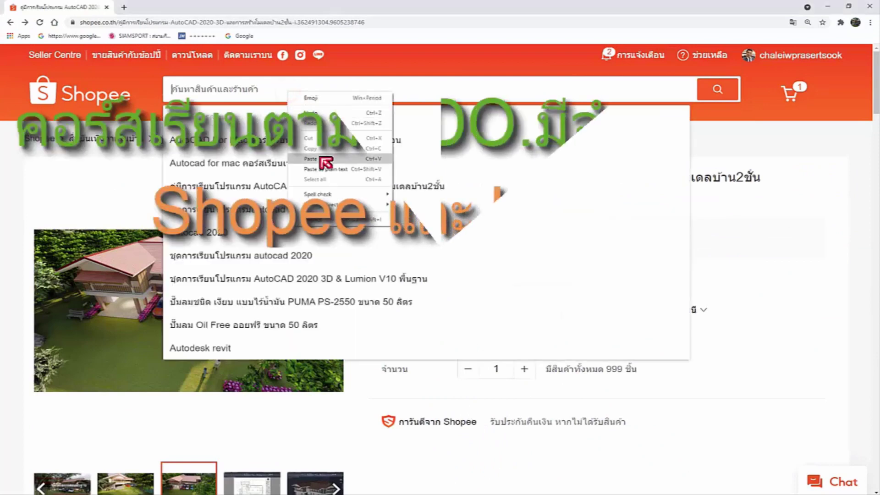
click(322, 158)
key(Return)
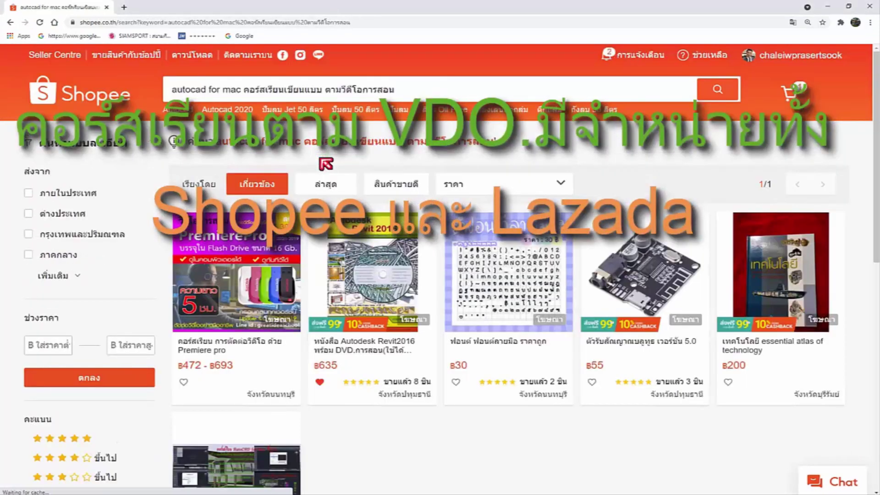
scroll(320, 297, down, 3)
click(261, 300)
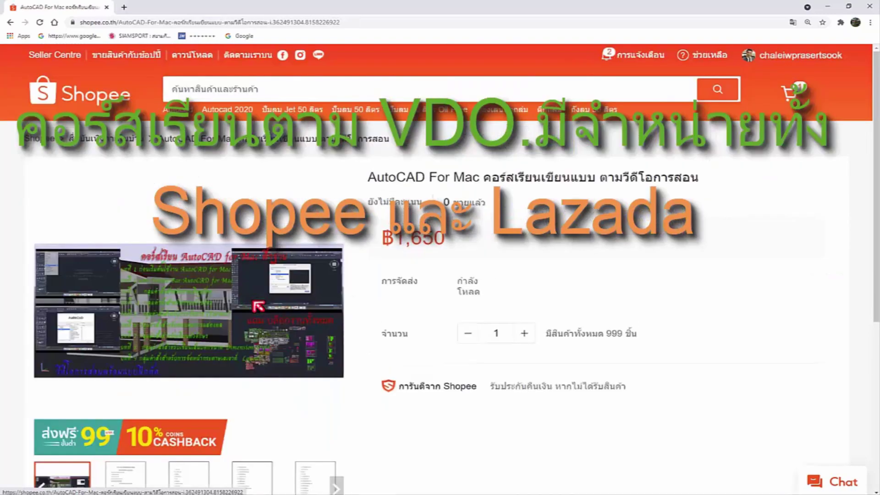
Select the youtu.be sample-video link in the description and open YouTube in a new tab
scroll(268, 299, down, 5)
scroll(268, 299, down, 2)
scroll(268, 299, down, 4)
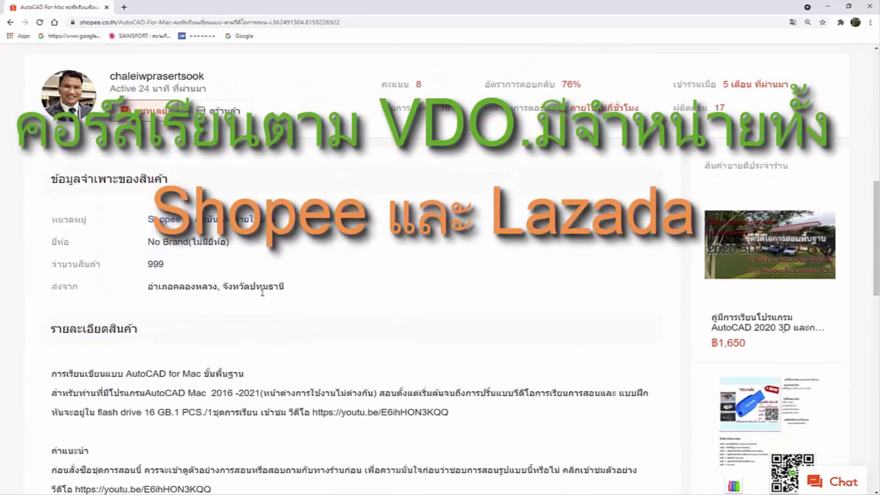
scroll(268, 299, down, 4)
scroll(268, 299, down, 3)
scroll(268, 299, up, 1)
scroll(268, 298, up, 3)
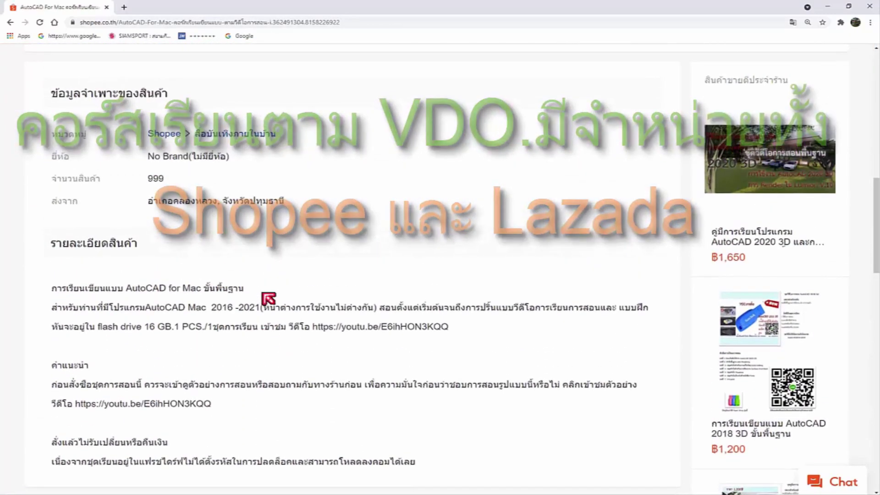
scroll(268, 299, down, 3)
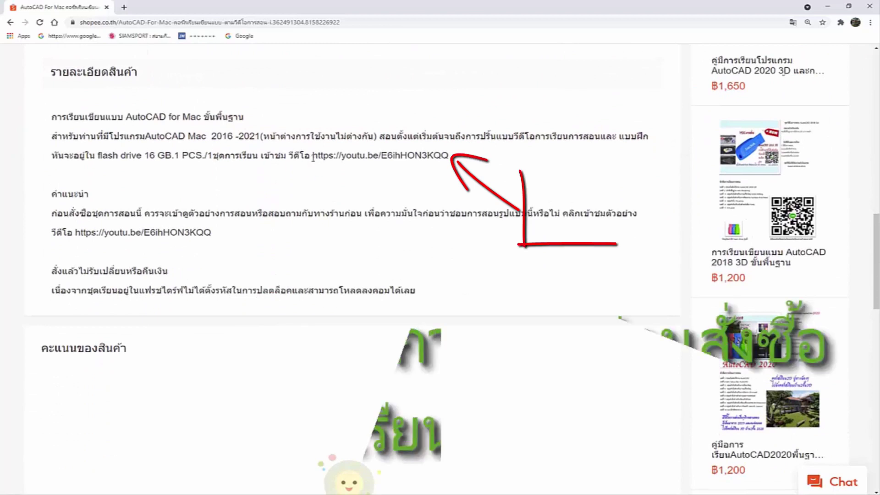
drag(312, 156, 449, 158)
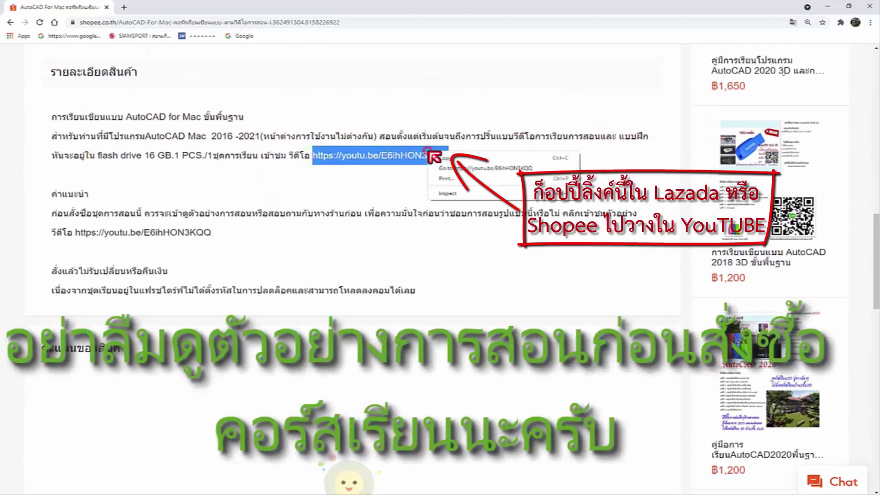
click(124, 7)
click(411, 237)
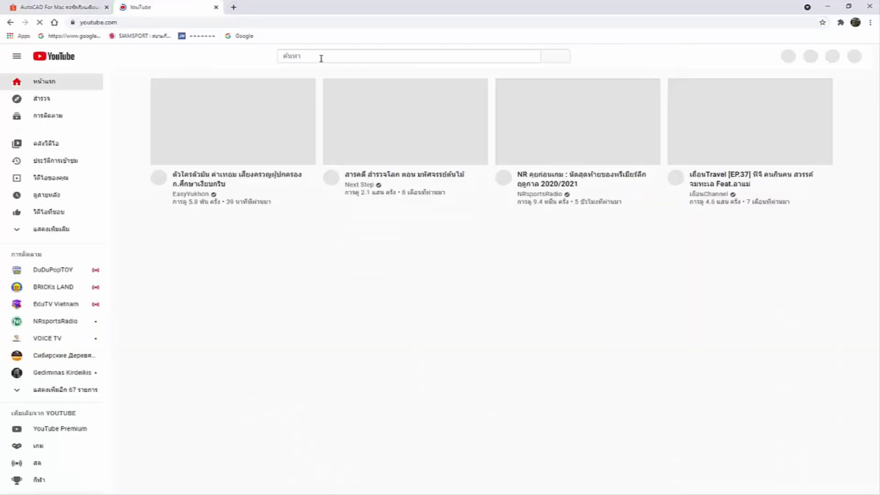
Search YouTube with the pasted link and open the AutoCAD For Mac lesson 1 video
click(321, 56)
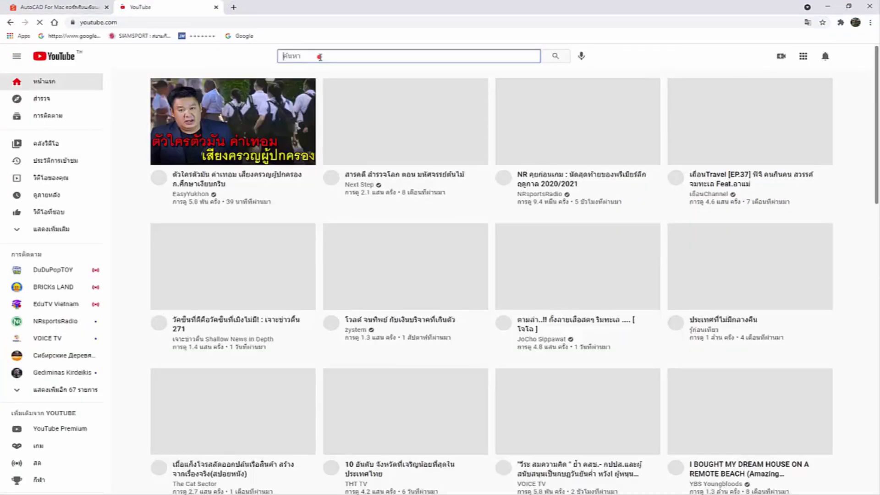
right_click(319, 57)
click(352, 125)
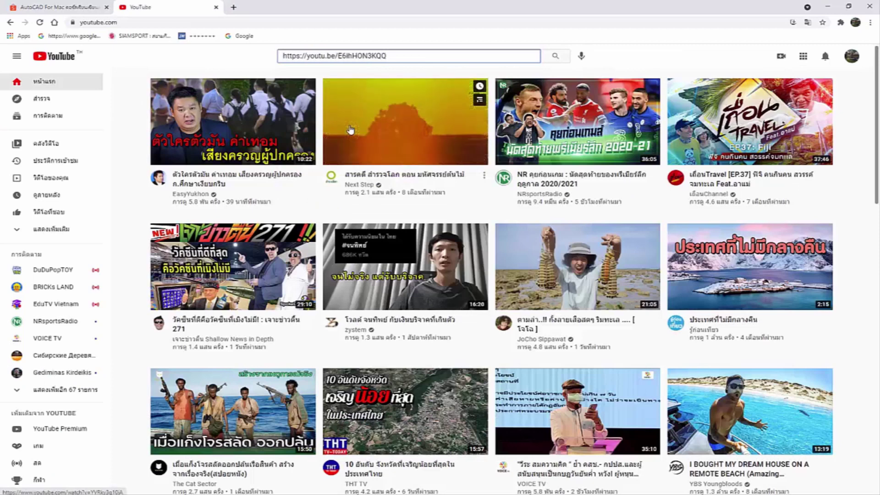
key(Return)
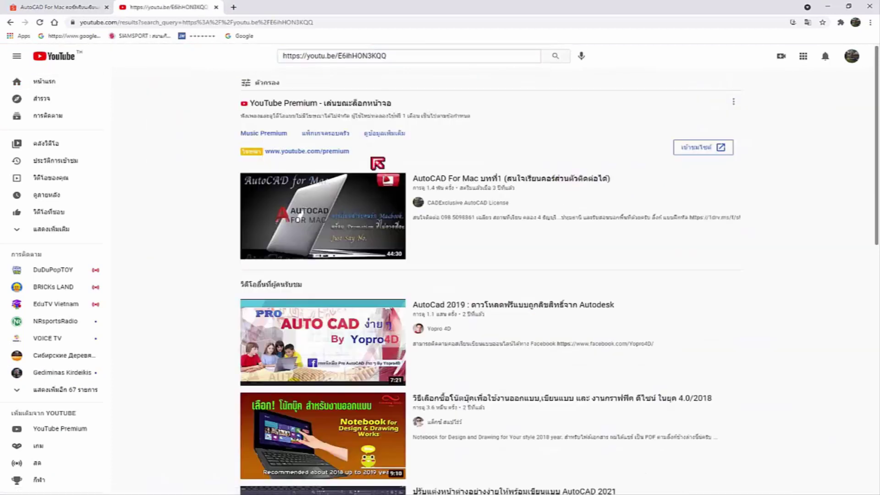
click(343, 220)
mouse_move(124, 369)
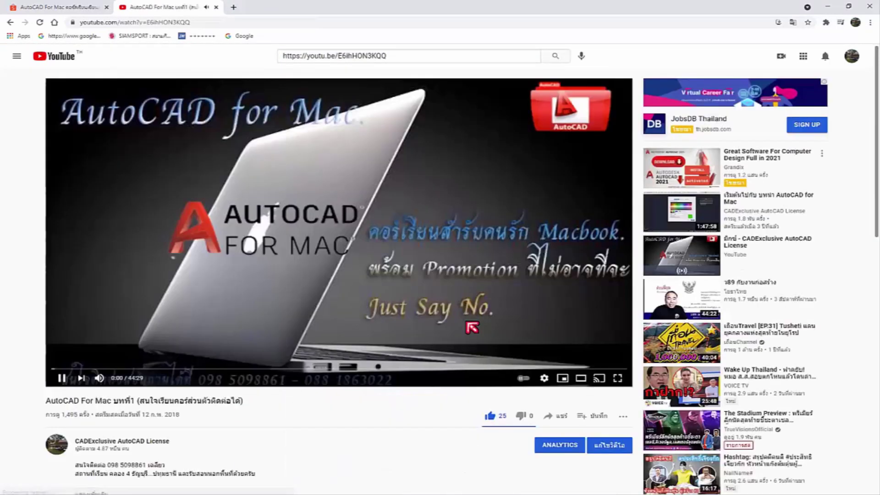
Skim the video at 5:35, 17:27, 26:42 and around 41 minutes
click(125, 369)
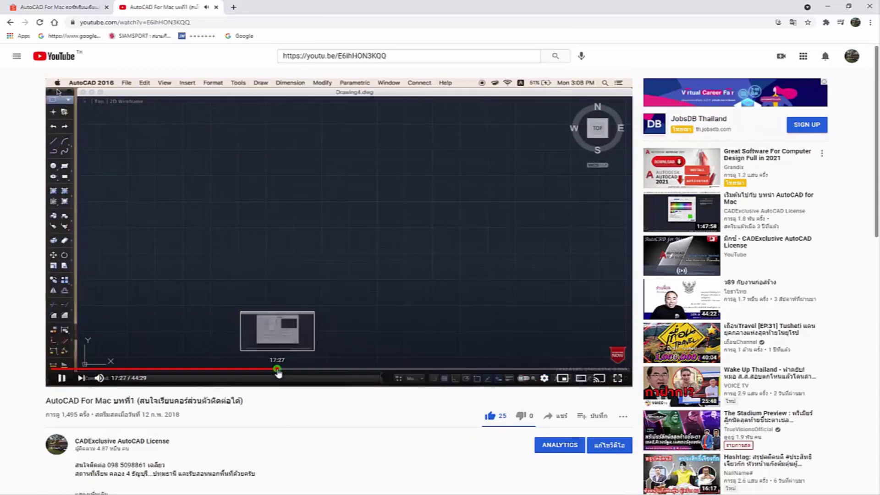
click(278, 369)
click(337, 370)
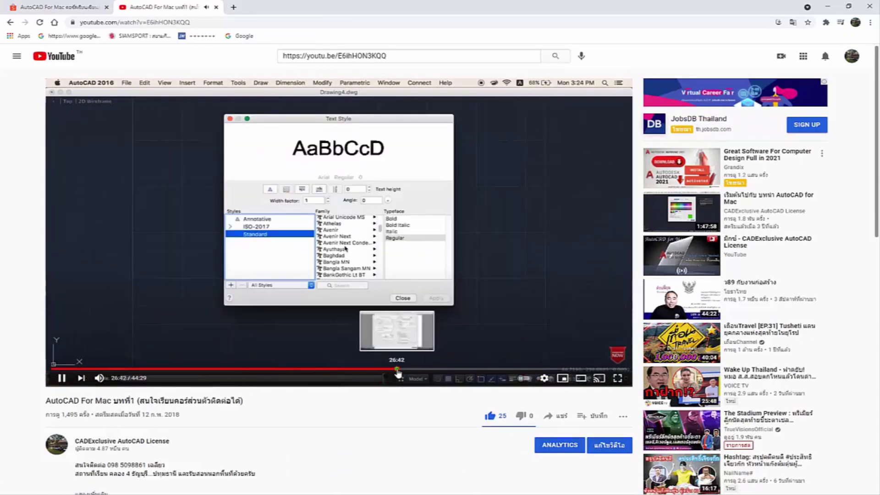
click(396, 368)
click(491, 369)
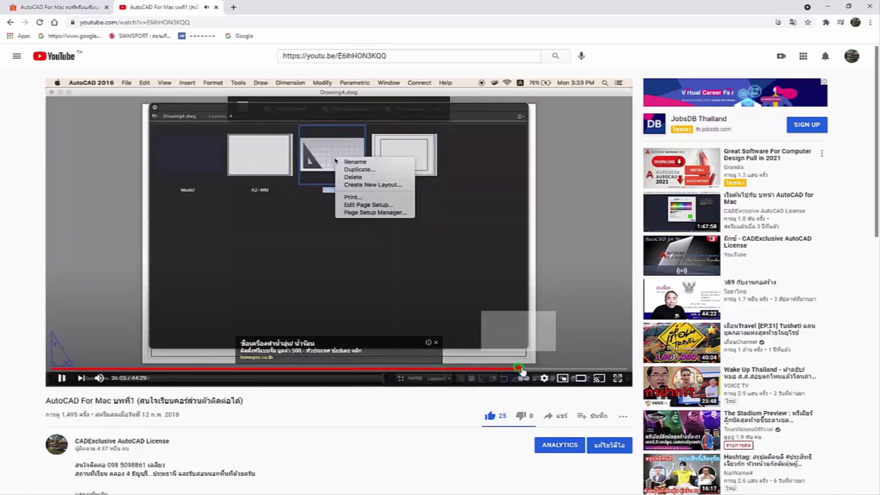
click(581, 369)
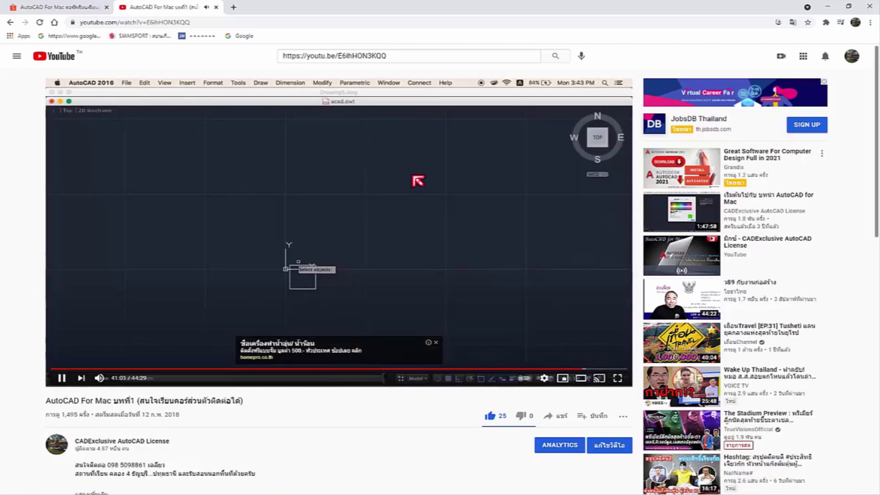
Return to the ฿1,200 AutoCAD For Mac listing and raise the quantity to 2
click(42, 6)
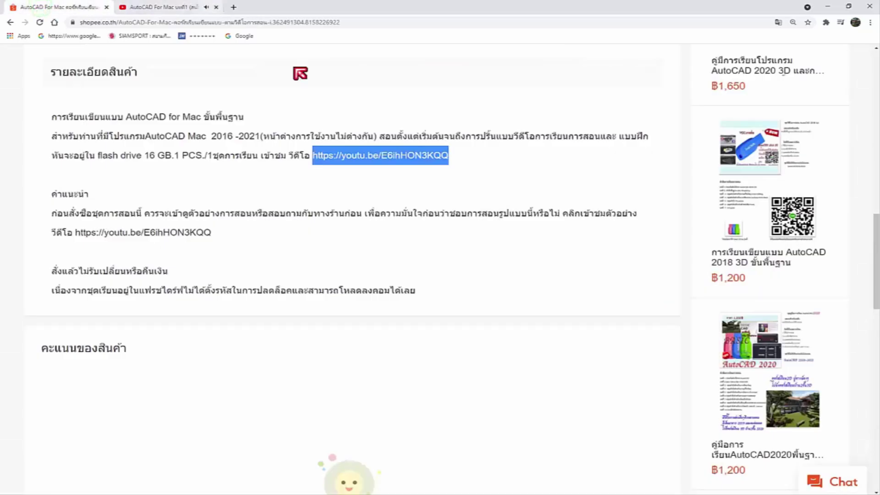
scroll(410, 303, up, 5)
scroll(411, 304, up, 10)
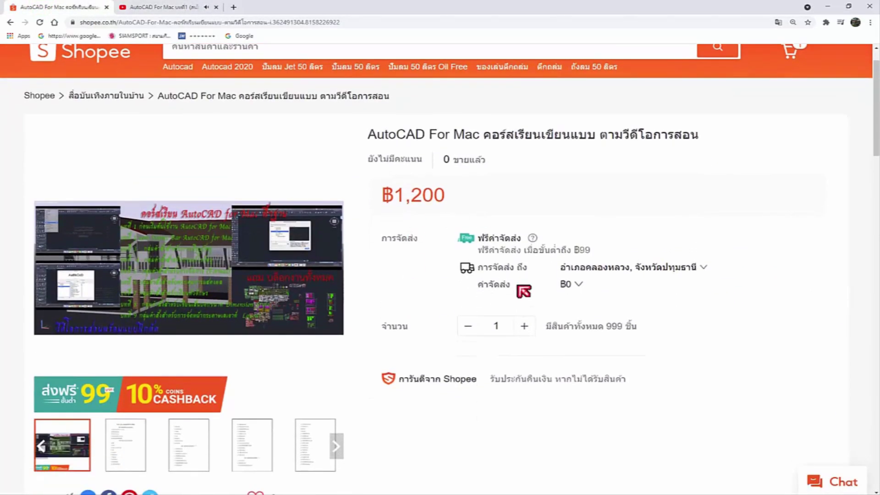
click(525, 327)
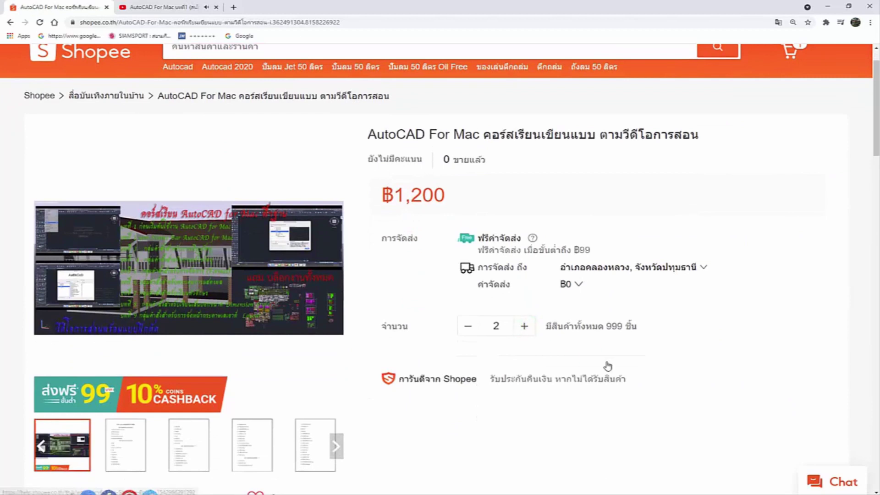